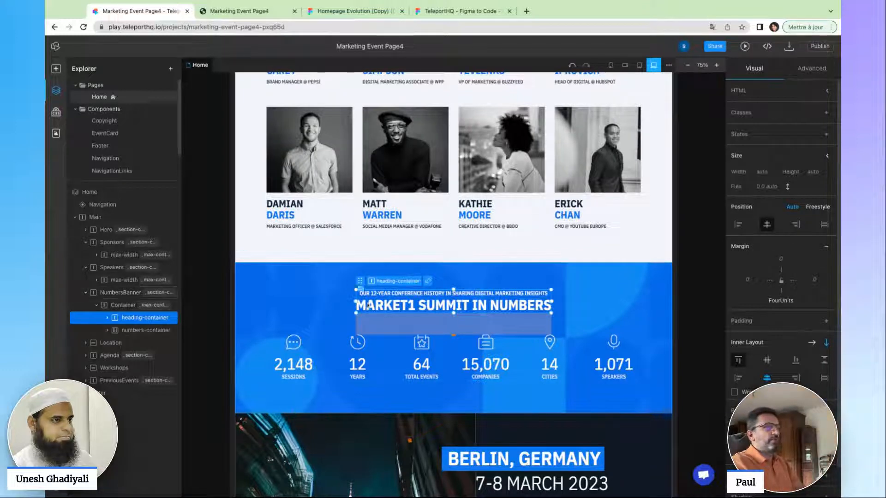
click(401, 210)
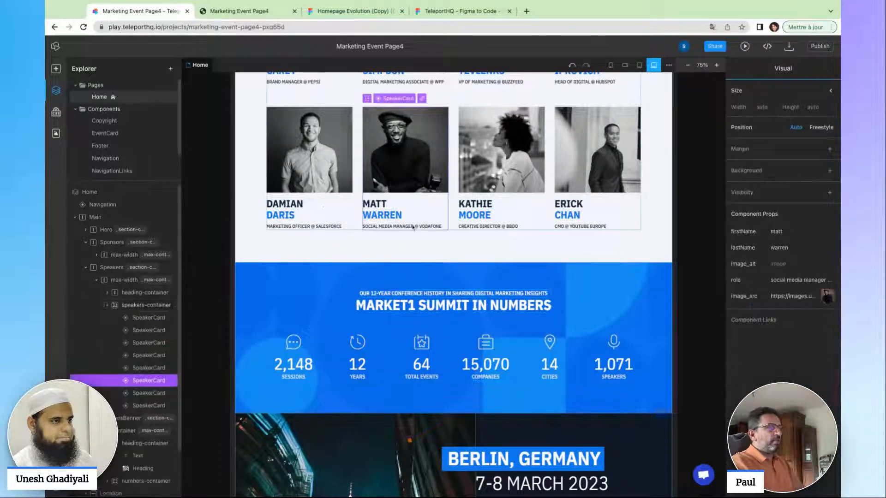
click(323, 207)
click(369, 306)
click(365, 352)
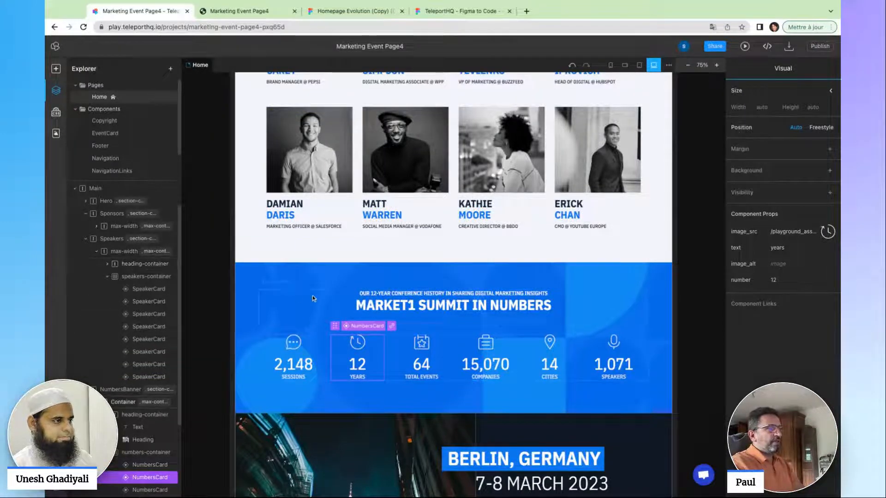
click(315, 251)
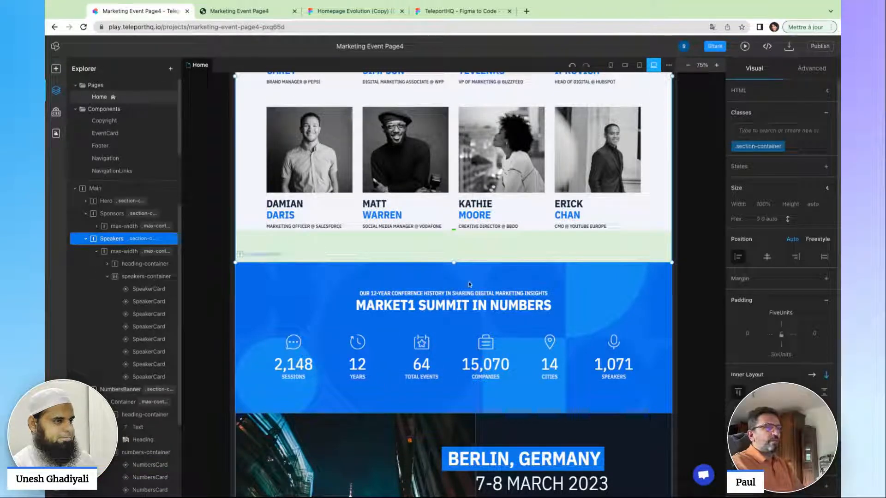
mouse_move(454, 262)
mouse_down()
mouse_move(454, 293)
mouse_move(454, 236)
mouse_move(455, 262)
mouse_up()
key(ctrl+z)
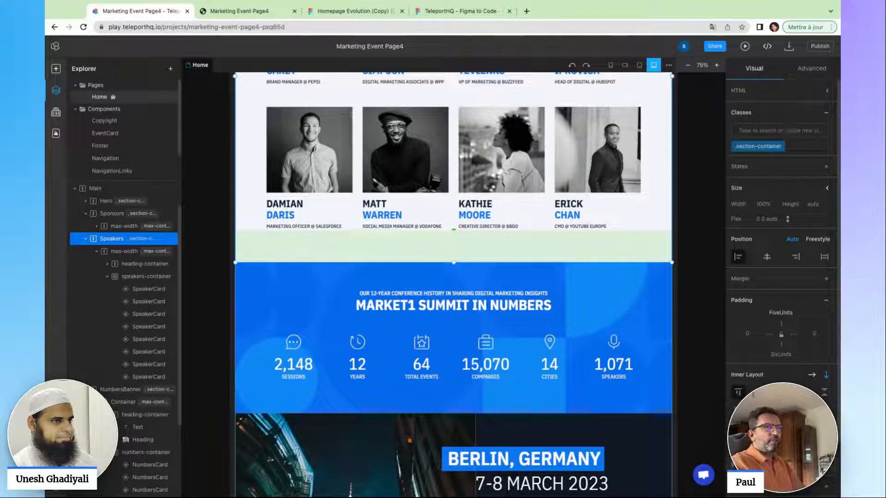
click(810, 69)
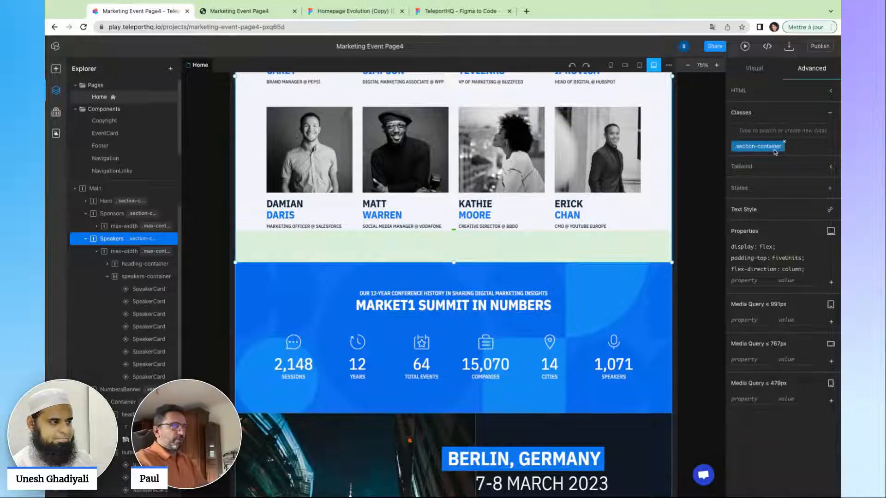
click(775, 151)
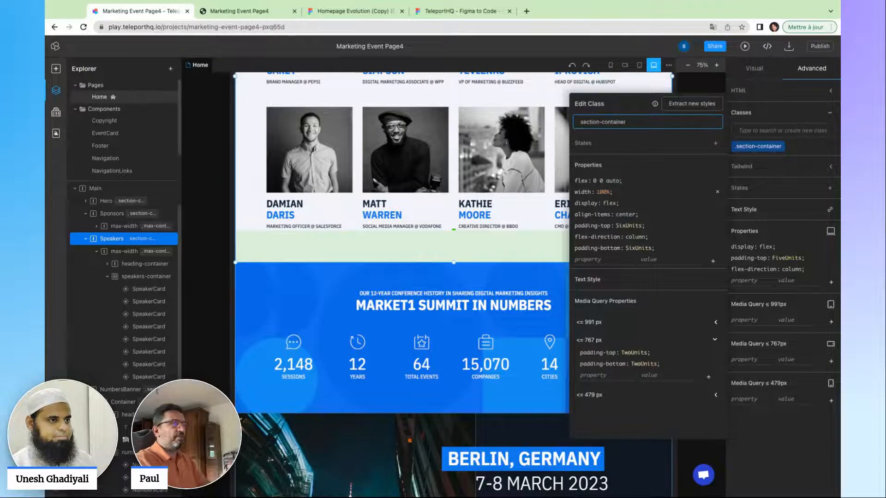
click(701, 87)
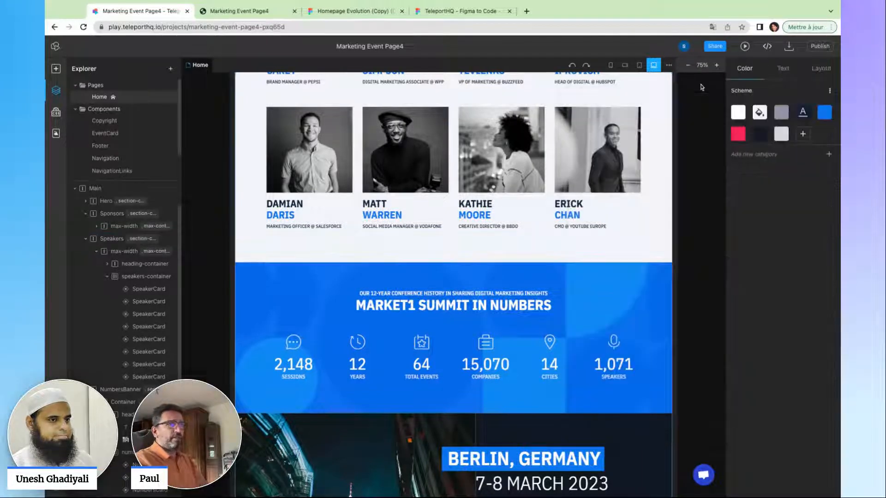
scroll(396, 222, up, 1)
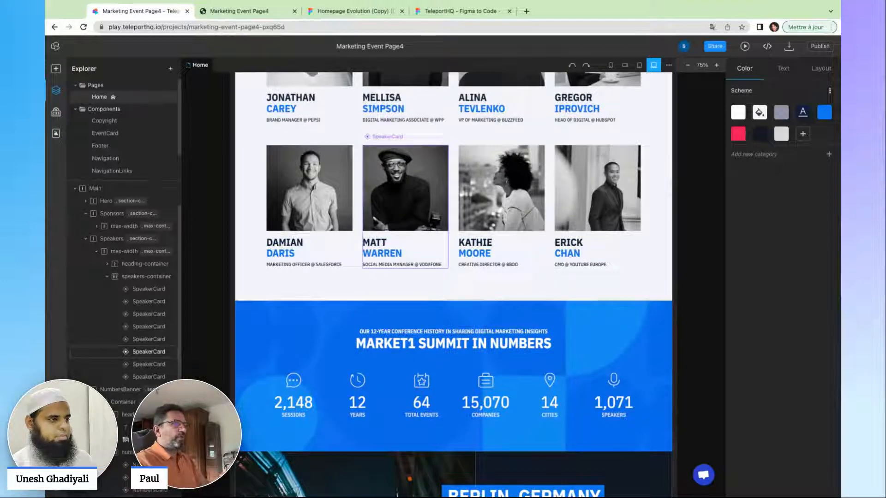
Give the fifth speaker card a new first and last name in Component Props, then open SpeakerCard.
click(314, 193)
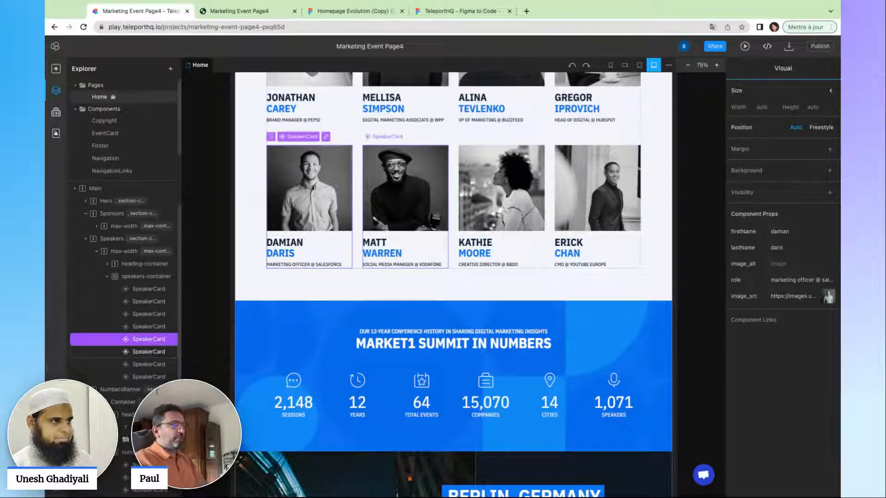
click(406, 194)
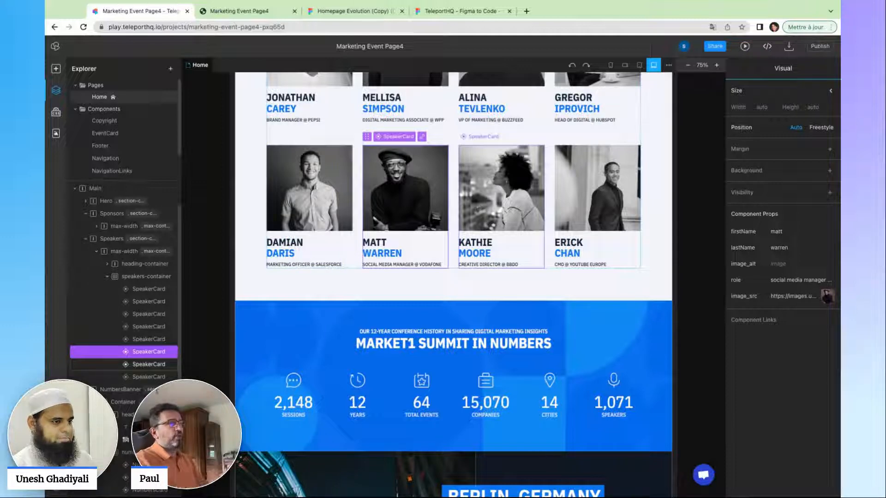
click(335, 195)
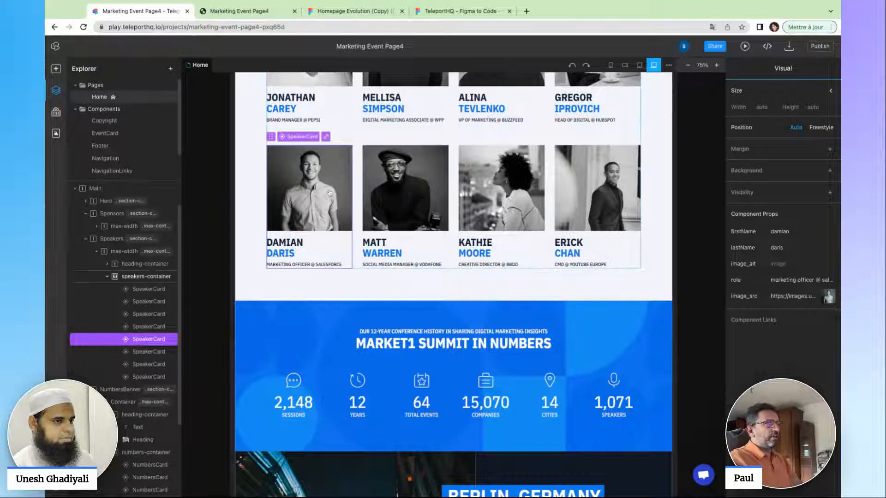
click(800, 231)
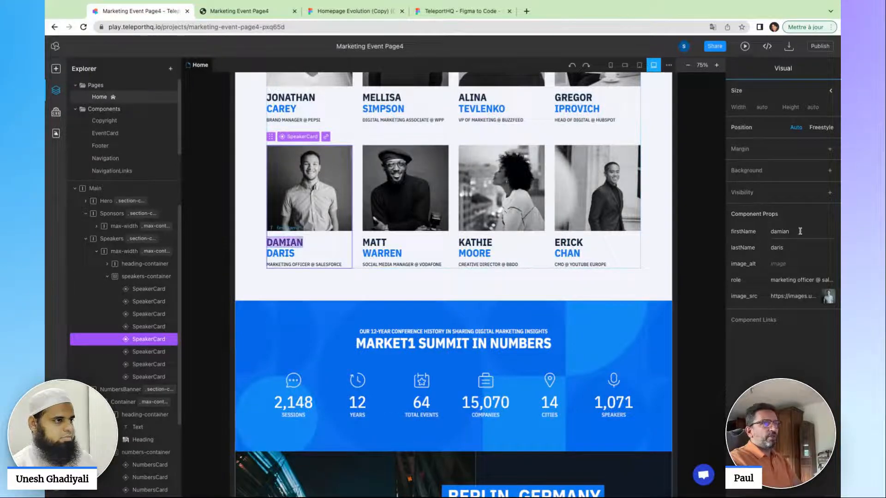
key(BackSpace)
key(BackSpace)
key(BackSpace)
key(BackSpace)
key(BackSpace)
key(BackSpace)
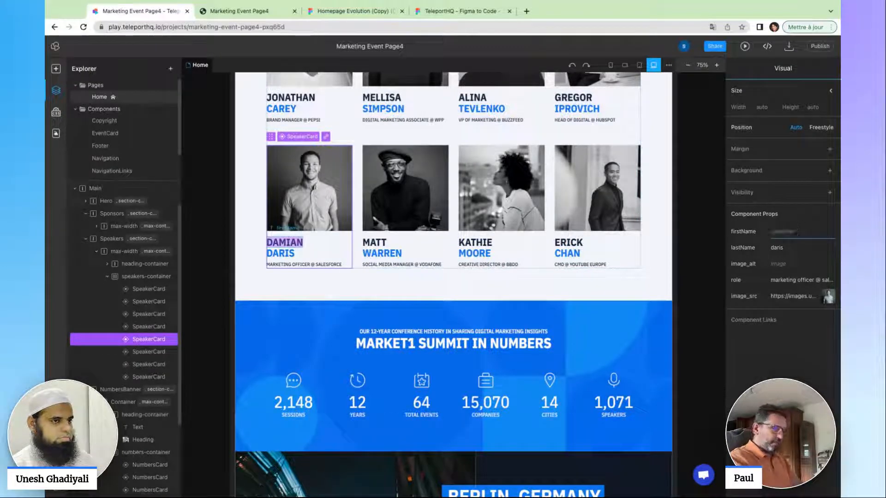
key(Tab)
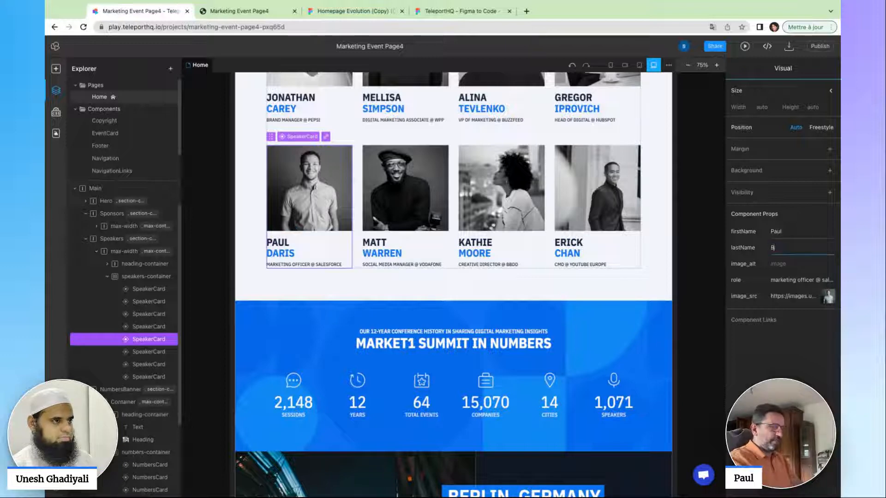
key(Tab)
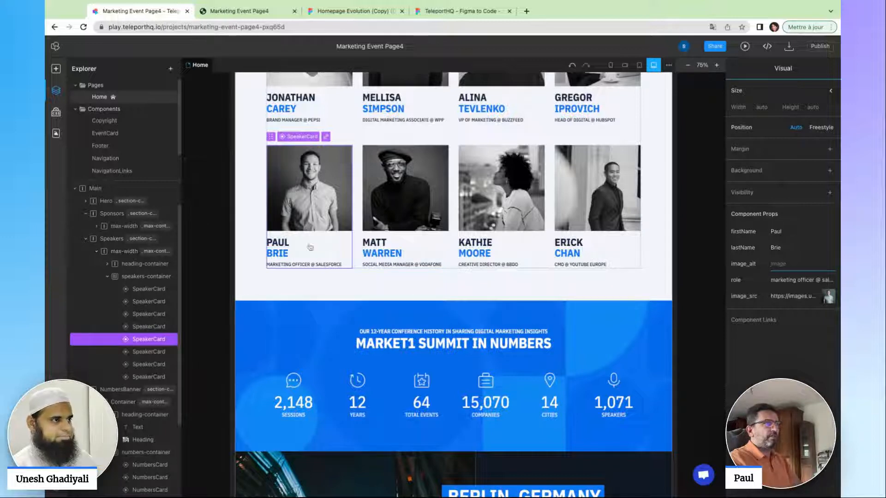
double_click(315, 203)
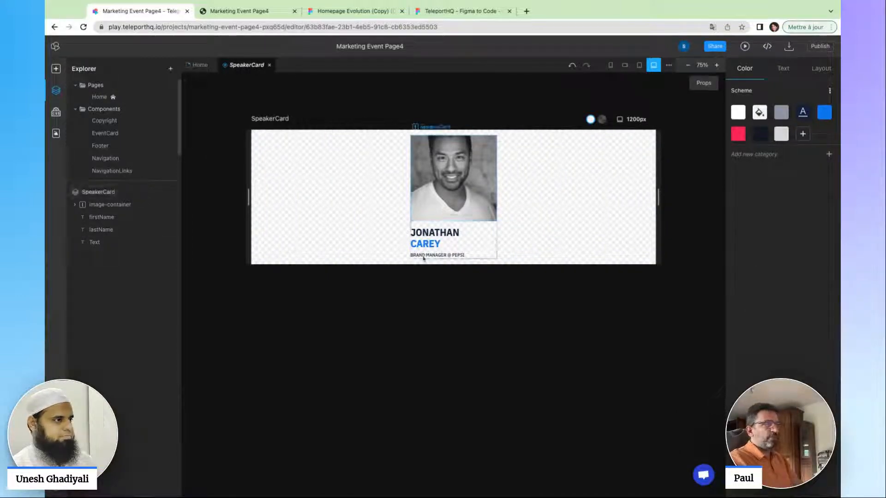
Set the SpeakerCard lastName text colour to Pink (Scheme), then return to the Home page.
click(425, 245)
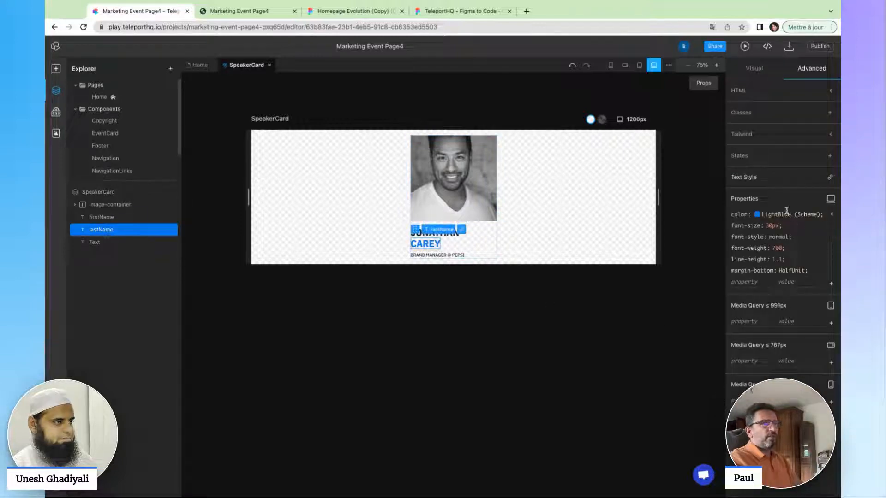
click(755, 69)
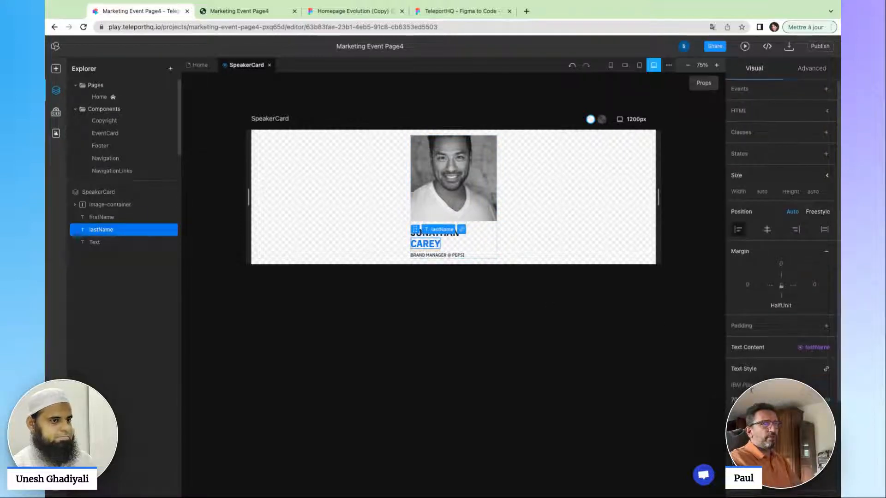
click(787, 449)
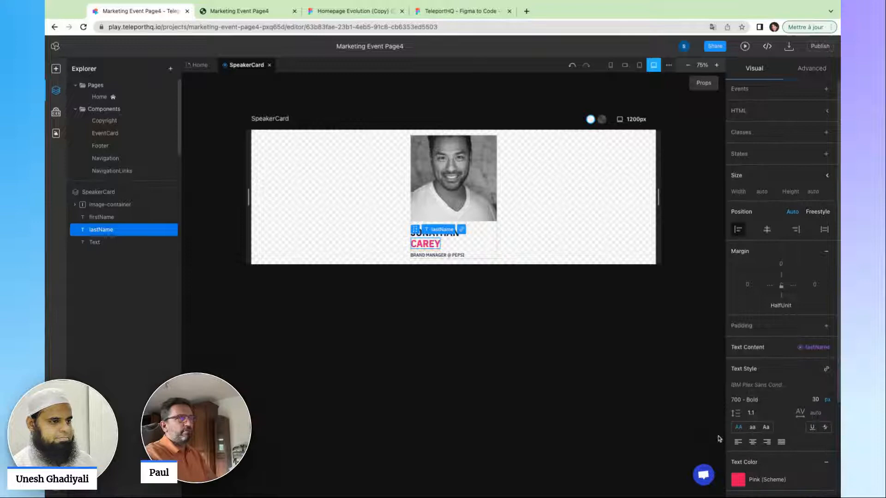
click(551, 371)
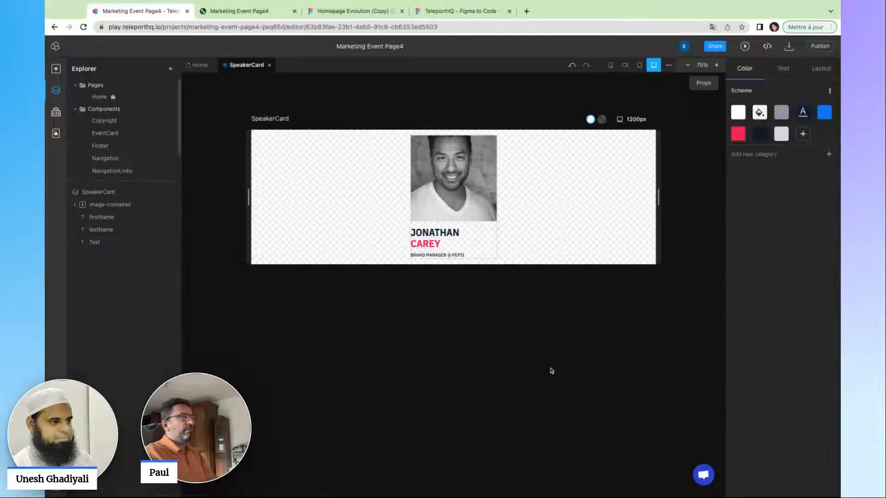
click(200, 64)
scroll(243, 156, down, 10)
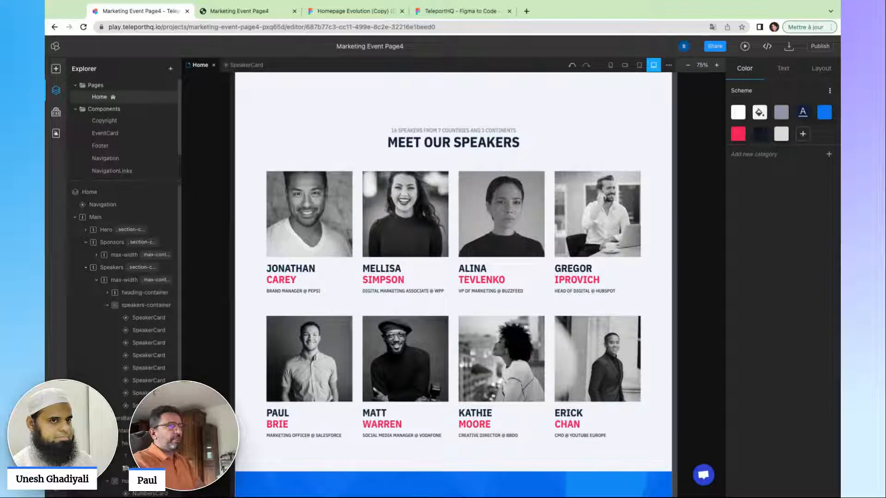
Preview the page at 991px, 767px and phone widths before settling on 1200px laptop width.
mouse_move(675, 277)
mouse_down()
mouse_move(508, 277)
mouse_move(678, 277)
mouse_up()
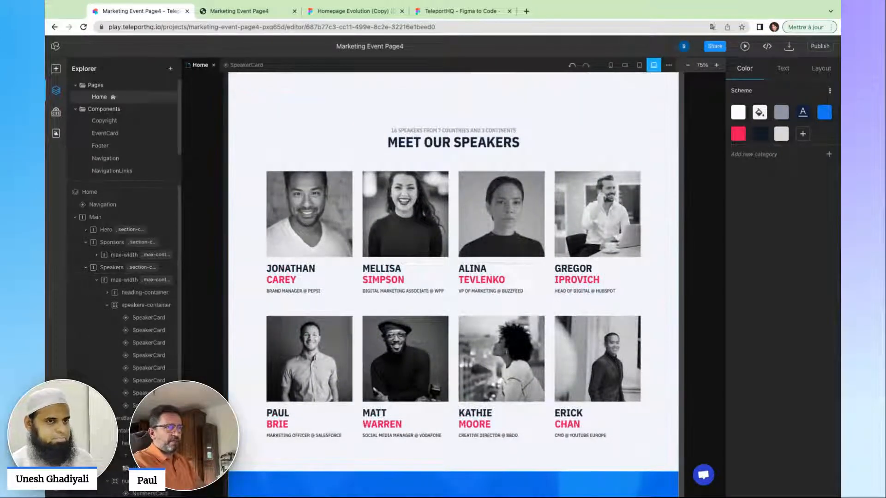
mouse_move(678, 277)
mouse_down()
mouse_move(603, 276)
mouse_move(702, 277)
mouse_move(507, 277)
mouse_move(667, 277)
mouse_up()
scroll(641, 207, up, 3)
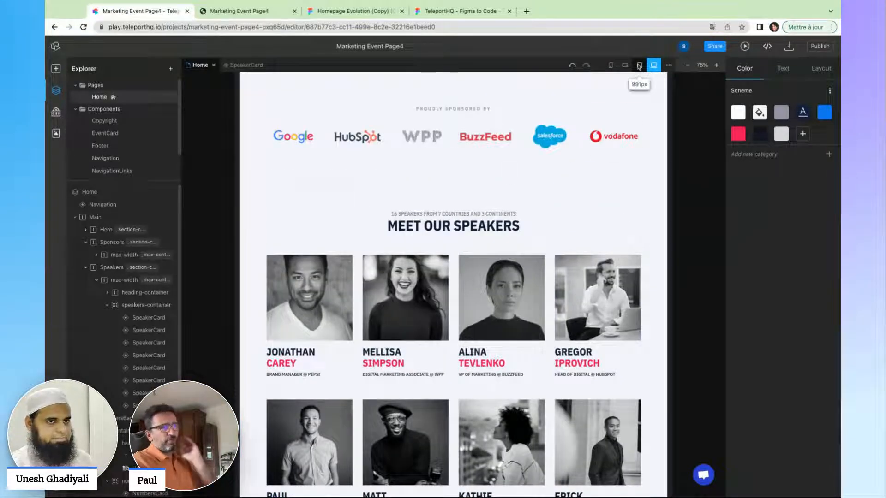
click(639, 66)
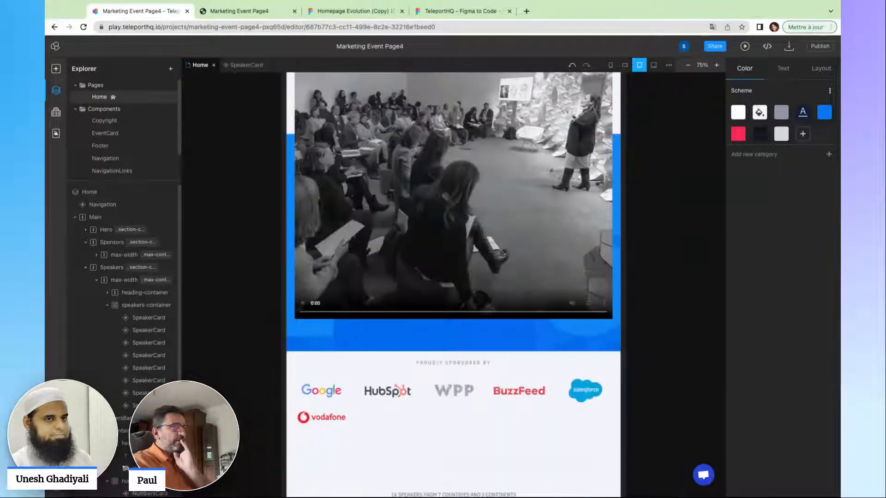
click(624, 65)
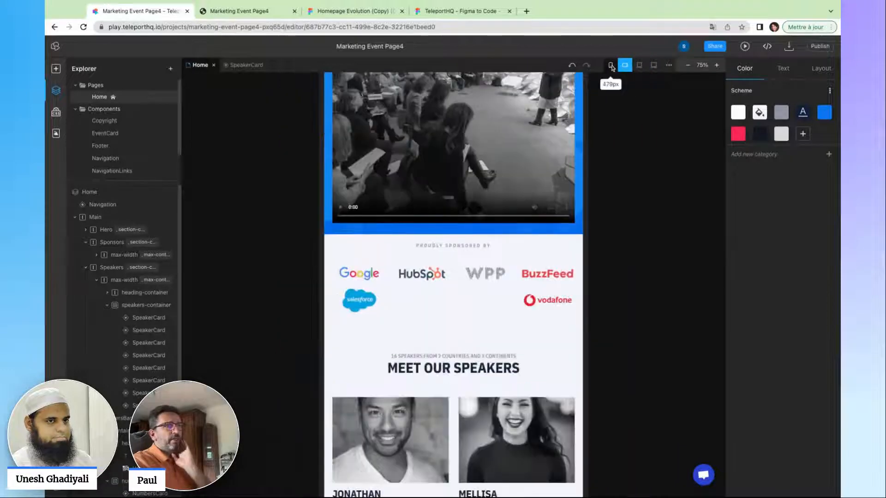
click(611, 66)
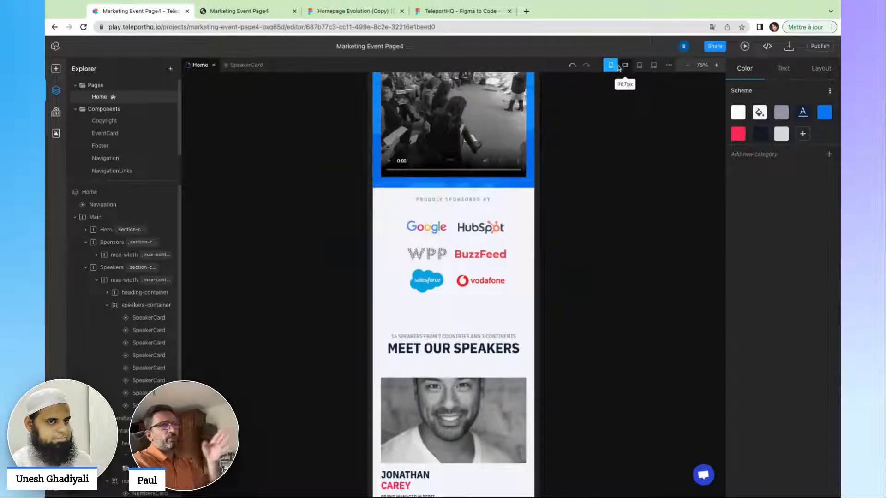
click(625, 66)
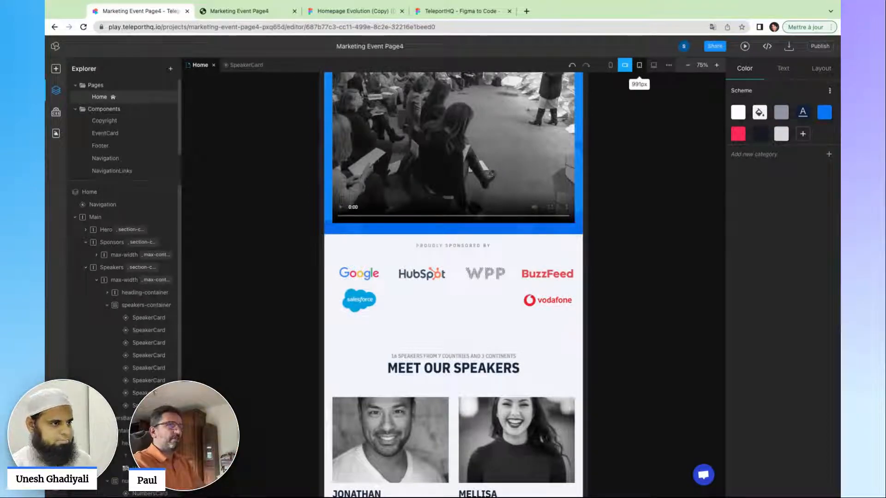
click(639, 65)
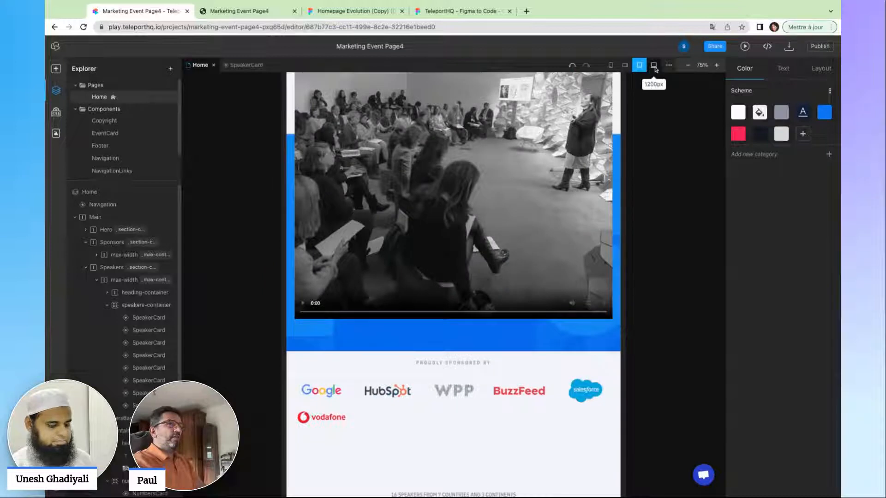
click(654, 68)
Change the Laptop breakpoint value to 1200 px in Breakpoints Settings and apply it.
click(668, 68)
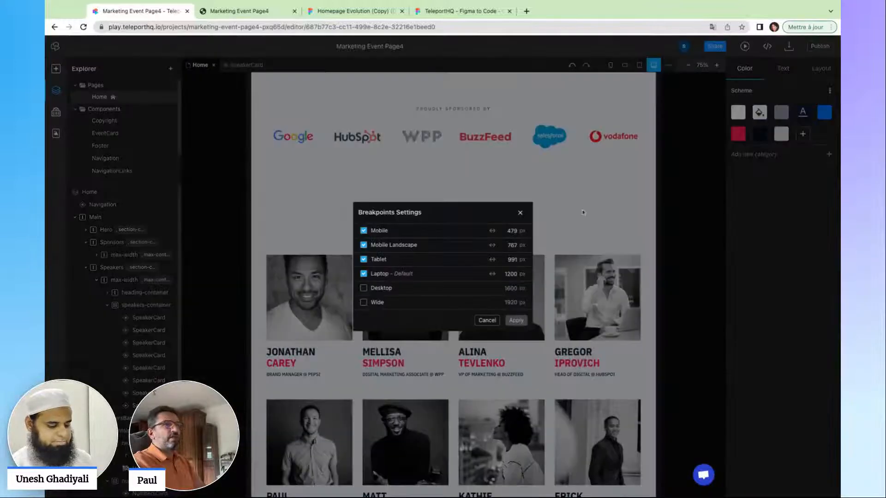
drag(492, 275, 492, 274)
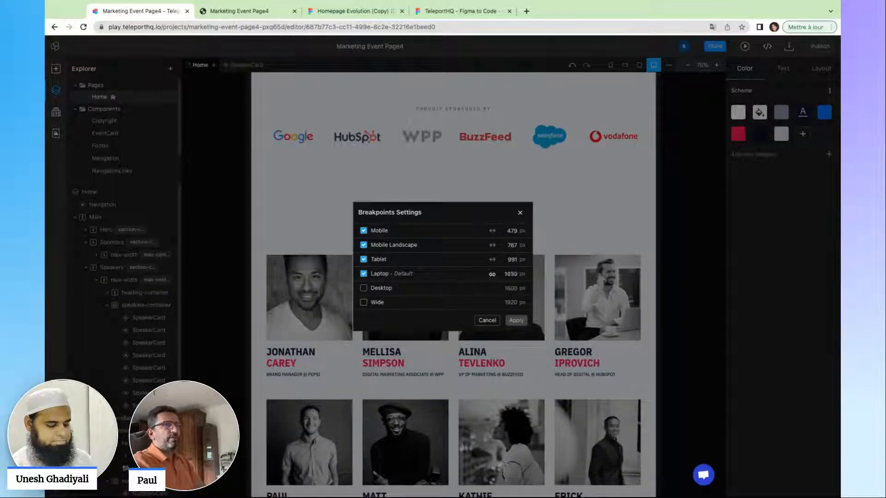
click(508, 274)
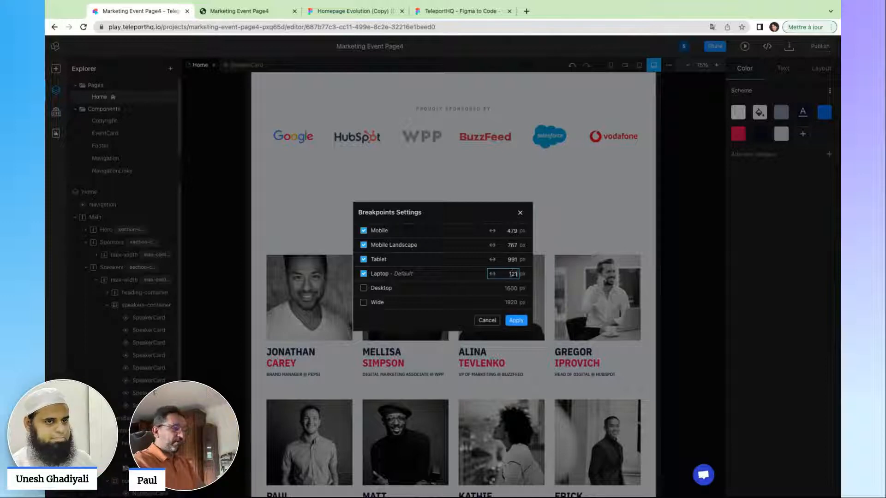
key(BackSpace)
text(00)
click(522, 322)
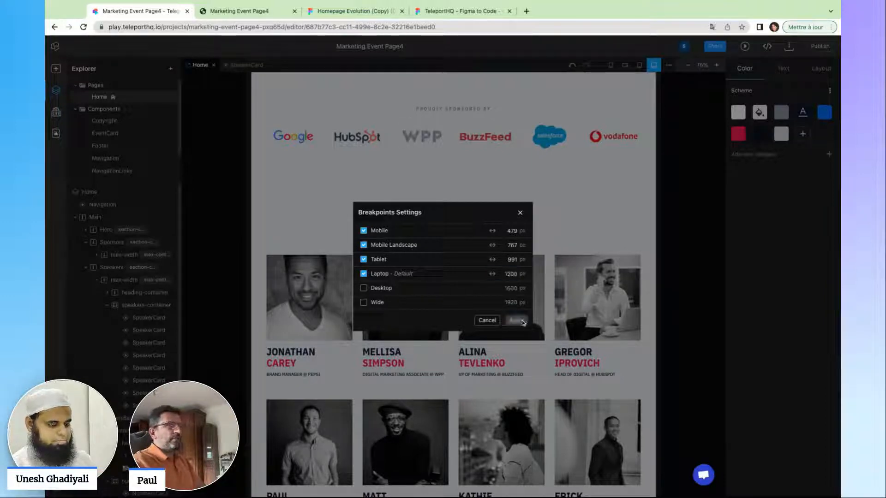
click(488, 321)
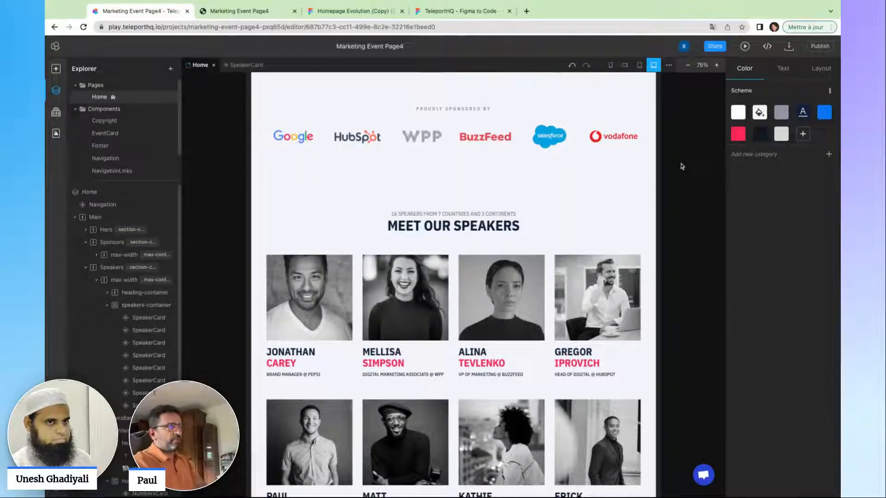
scroll(600, 185, up, 1)
scroll(604, 180, up, 10)
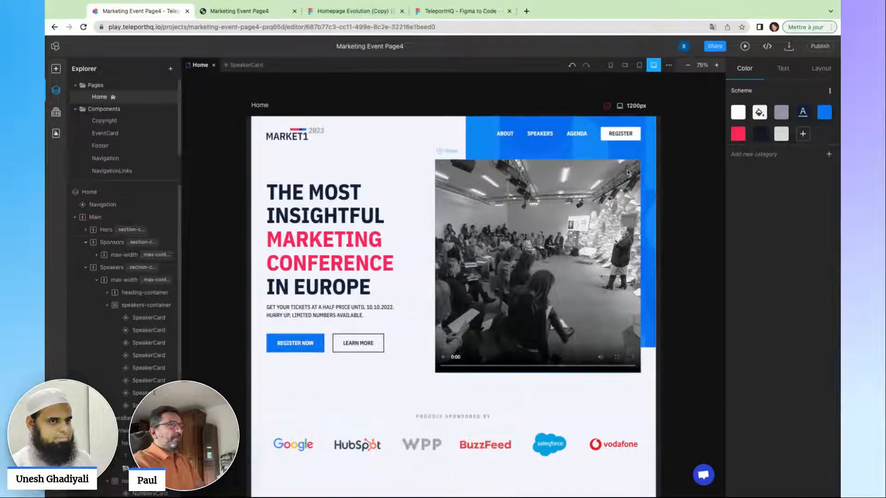
scroll(577, 166, up, 1)
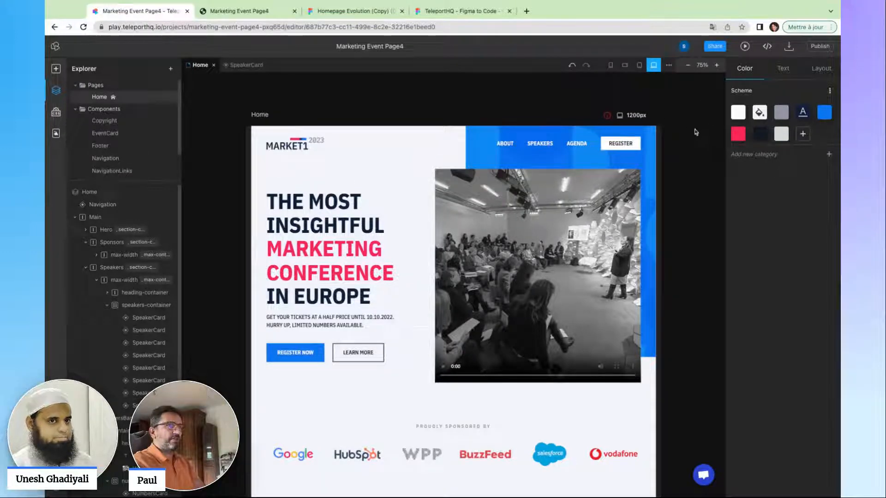
click(783, 69)
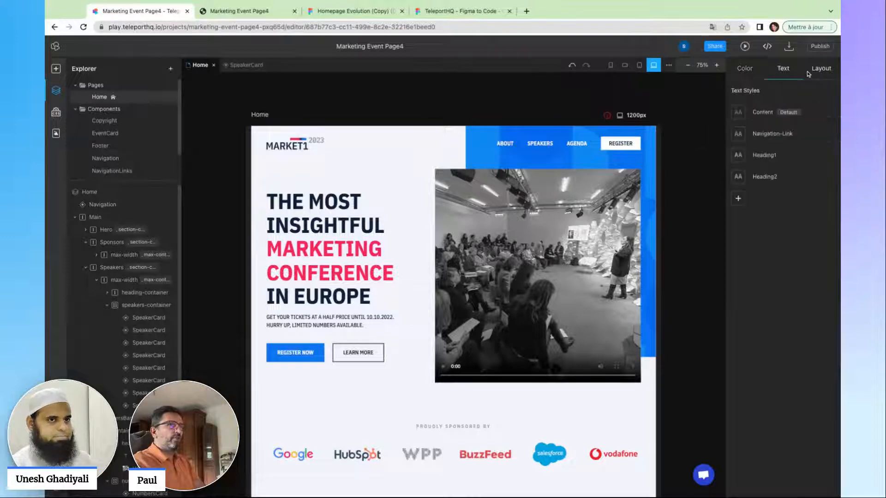
click(822, 69)
click(783, 70)
click(747, 69)
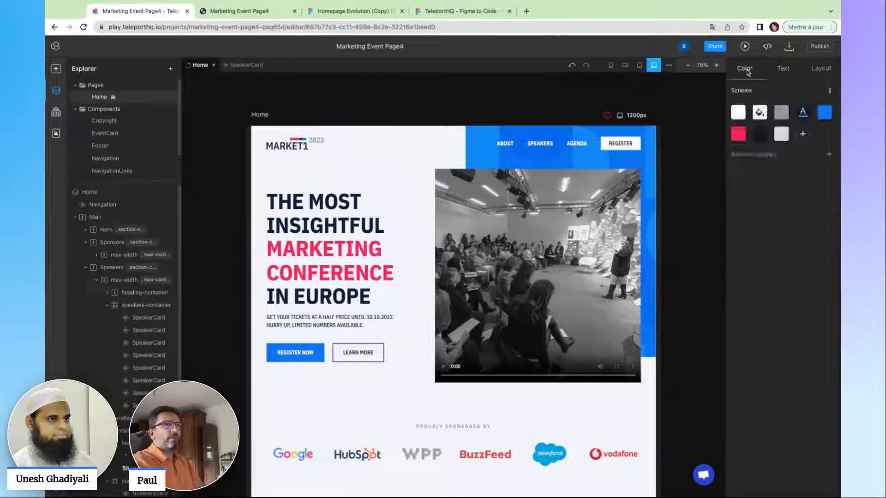
mouse_move(741, 140)
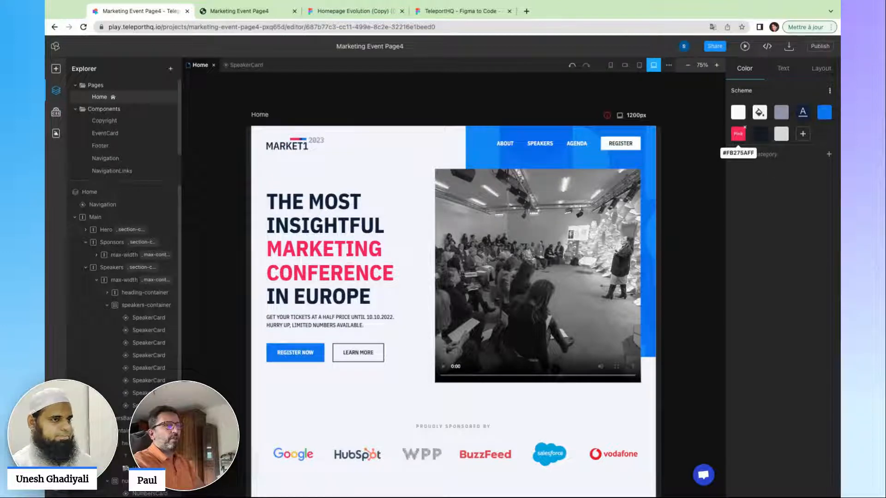
click(739, 136)
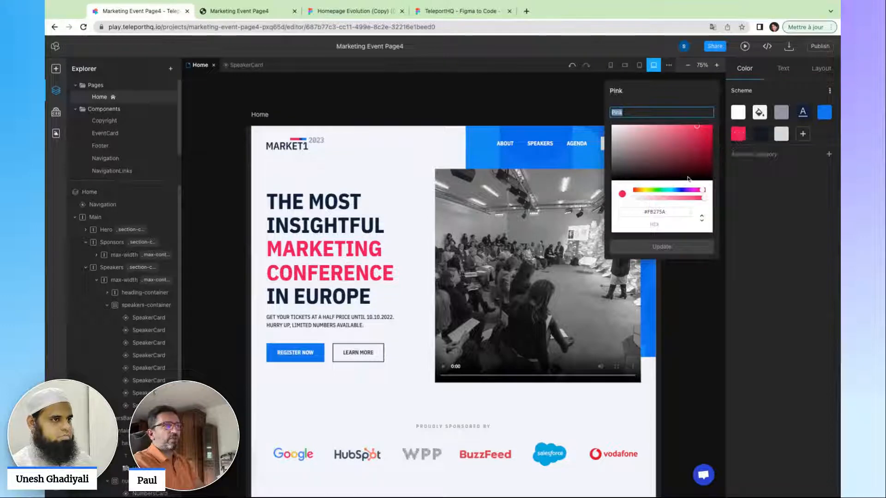
click(648, 159)
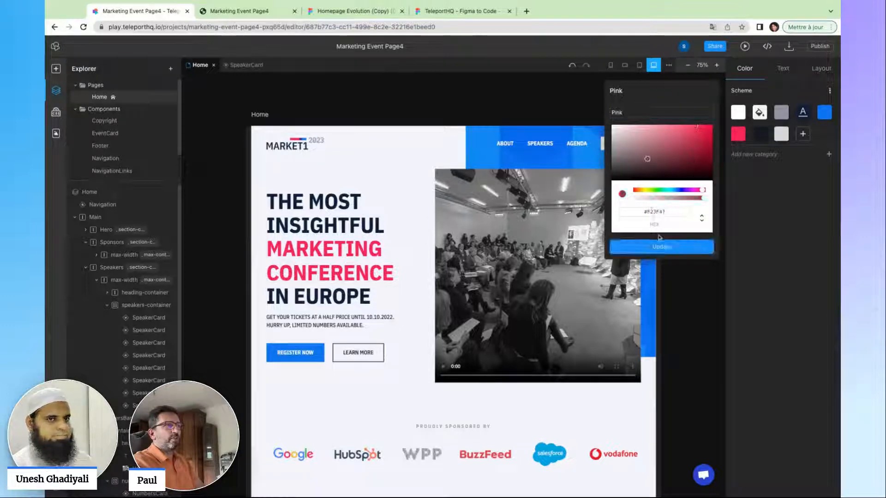
click(661, 246)
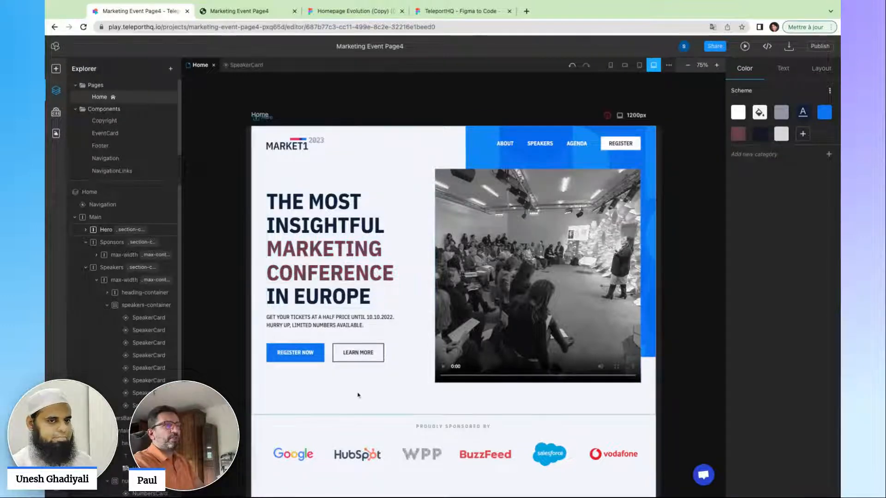
scroll(362, 393, down, 10)
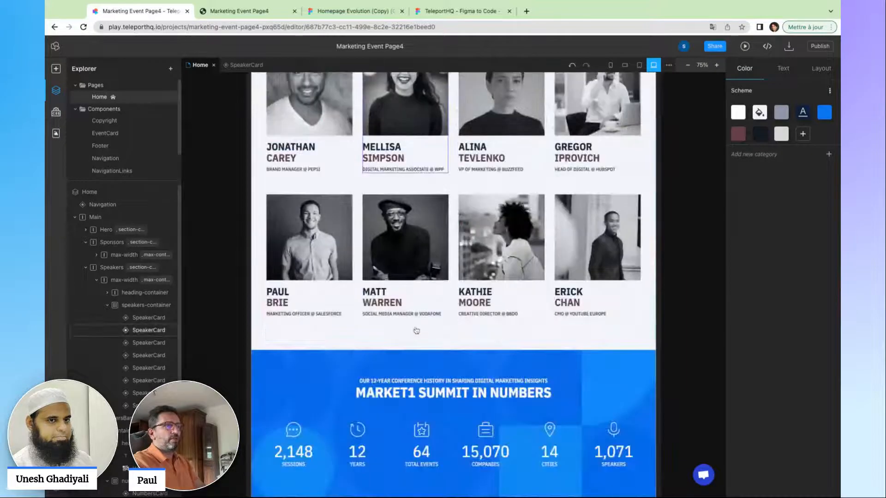
scroll(416, 330, up, 10)
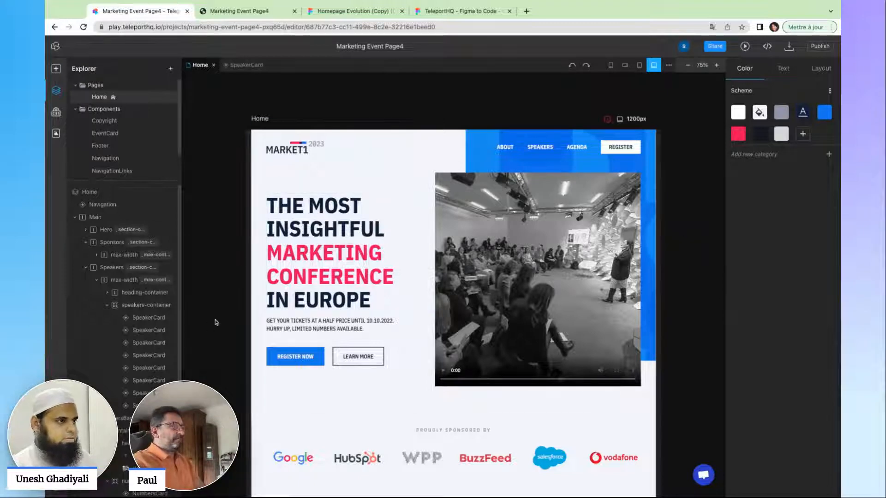
Select heading-container under Speakers in the Explorer tree to show its Visual properties.
click(113, 296)
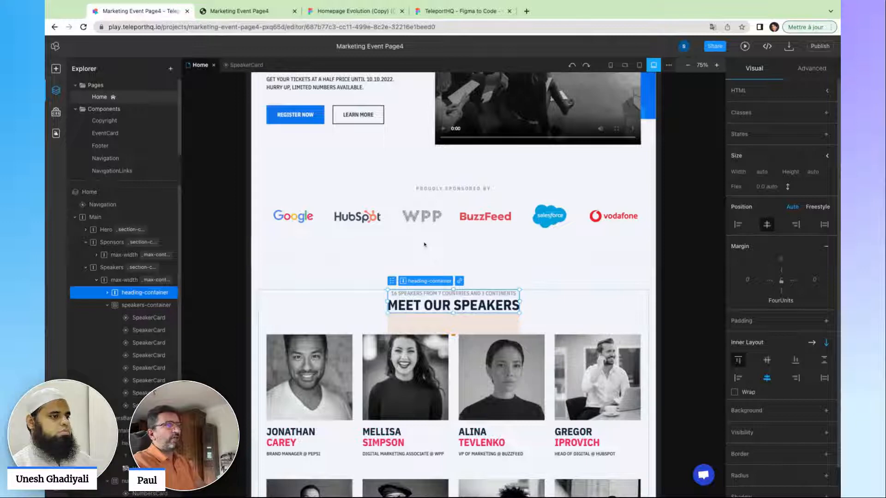
scroll(454, 277, up, 5)
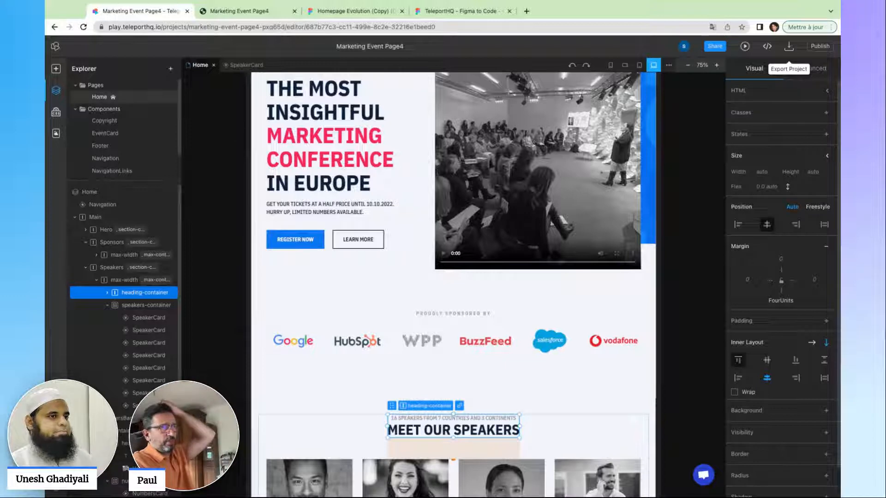
Export the project as HTML and download the code as a ZIP.
click(789, 46)
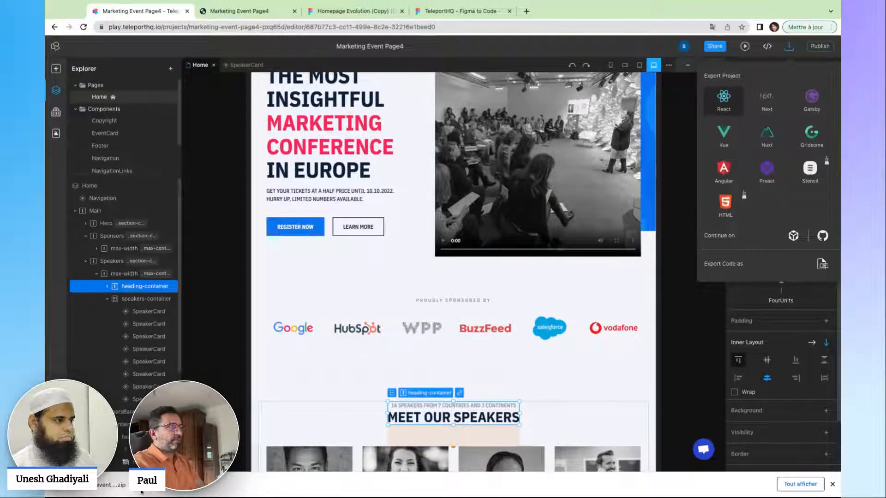
click(726, 210)
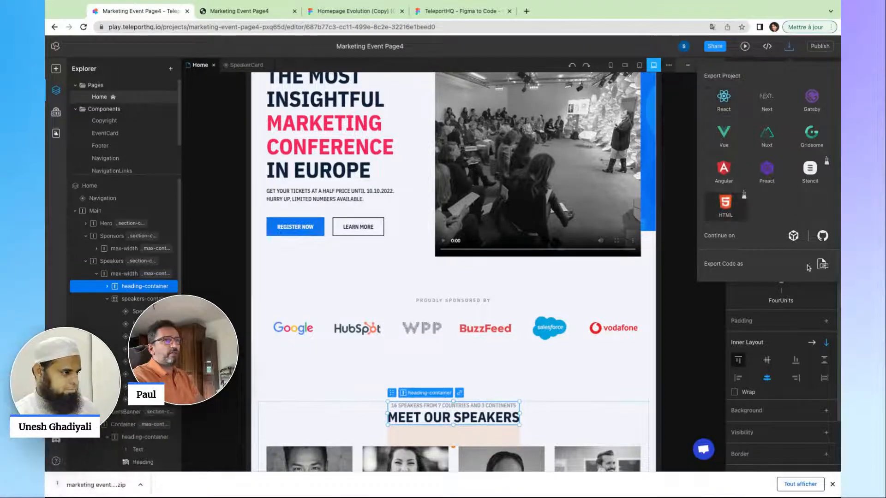
click(822, 266)
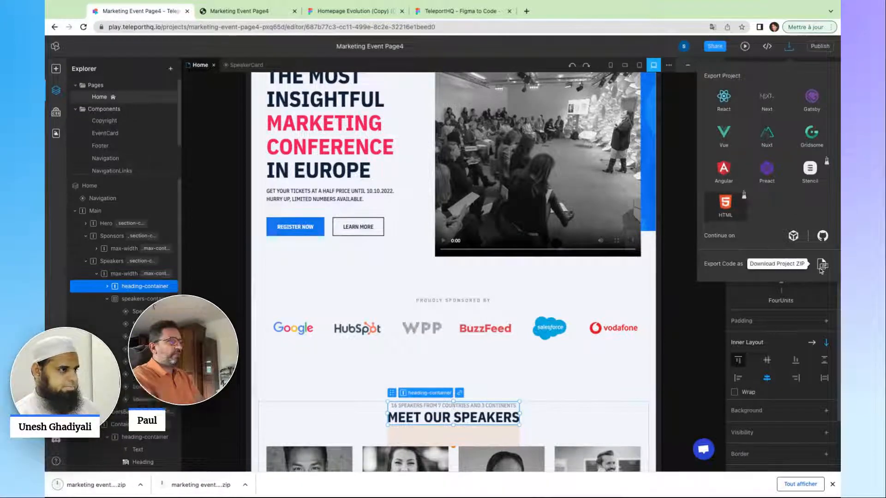
click(141, 485)
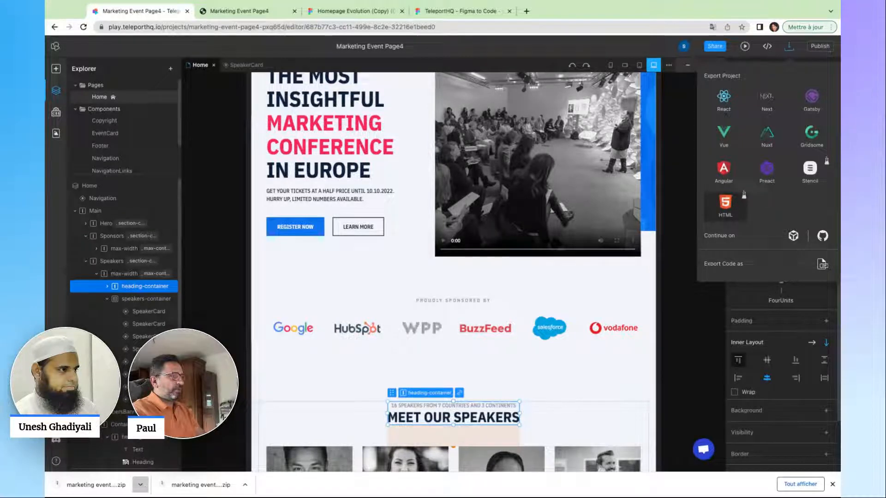
click(153, 485)
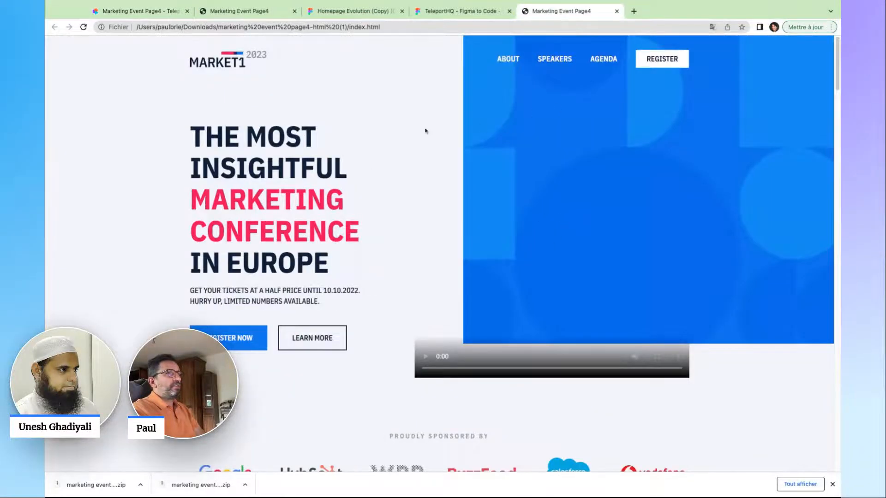
Scroll through the exported index.html page in the browser.
scroll(424, 133, down, 10)
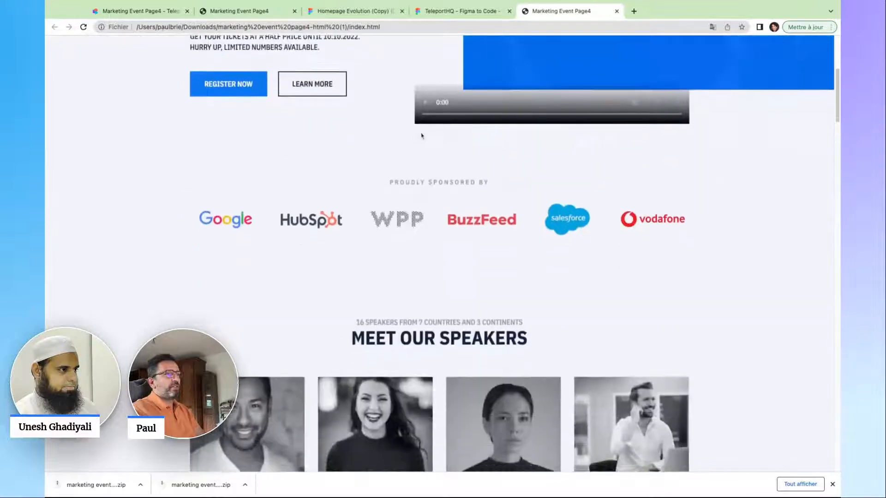
scroll(421, 135, down, 14)
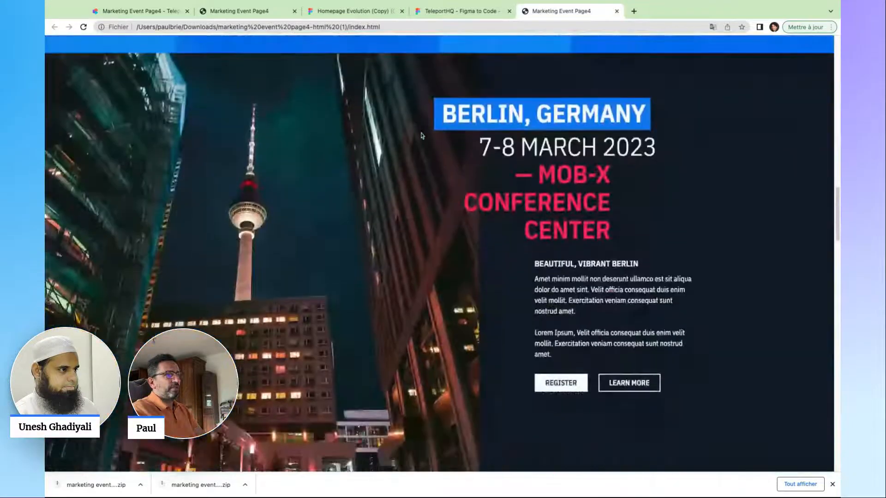
scroll(421, 135, down, 10)
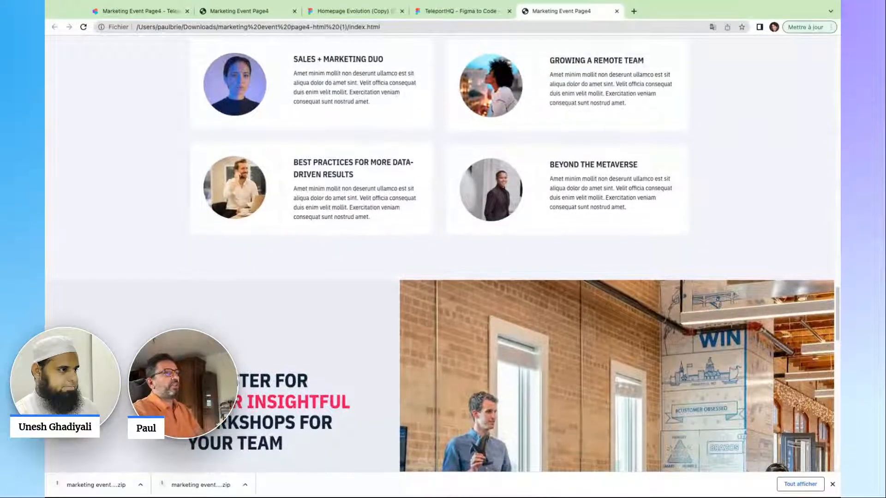
scroll(450, 124, up, 6)
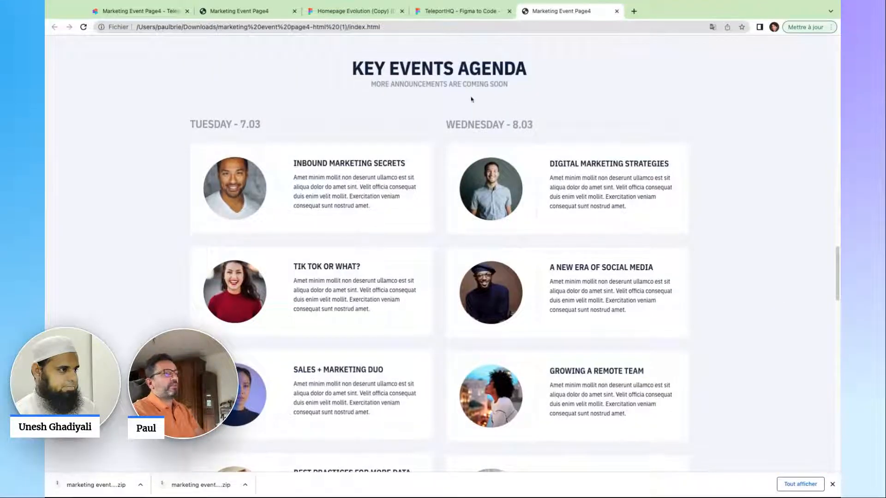
scroll(480, 93, up, 2)
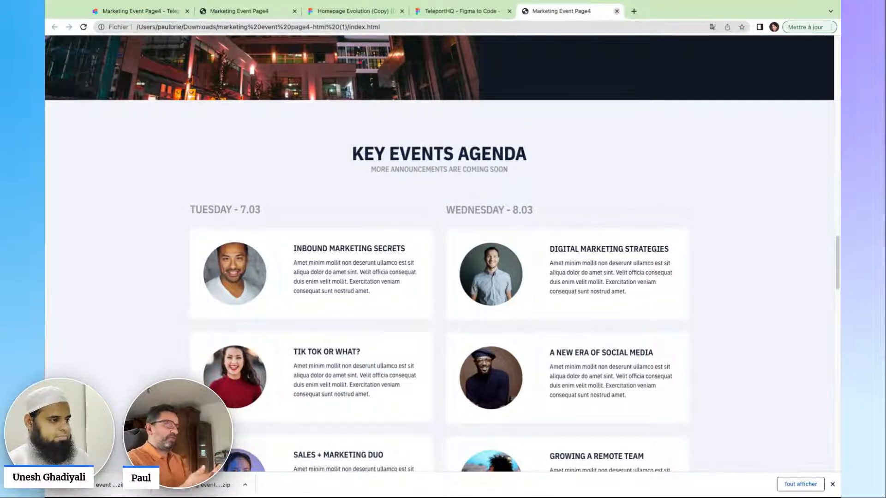
Close the index.html tab, return to the TeleportHQ editor and open Publish settings.
click(617, 11)
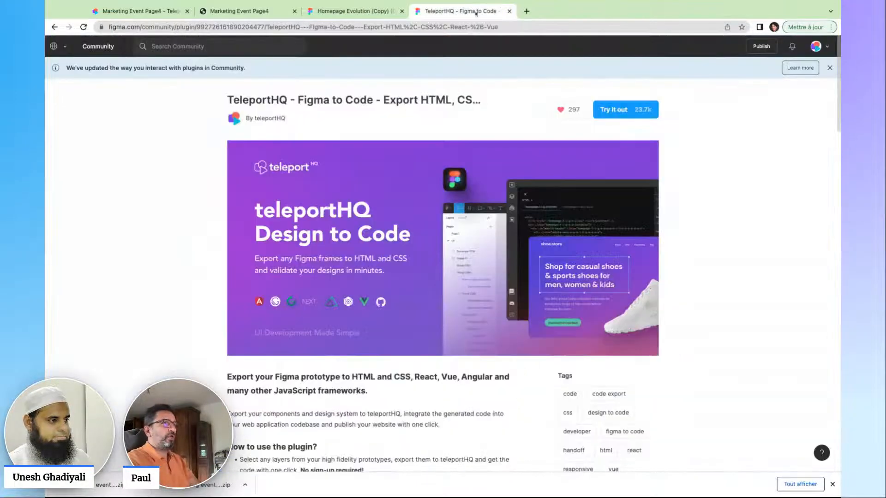
click(354, 11)
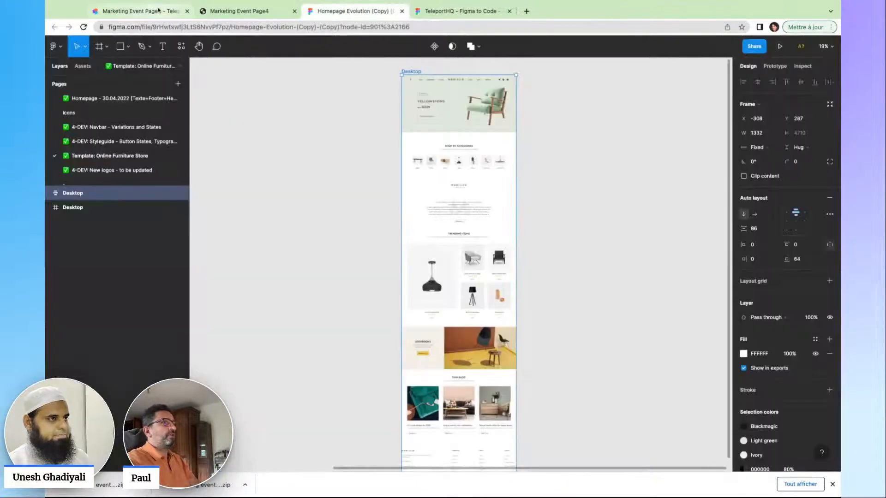
click(159, 10)
click(820, 46)
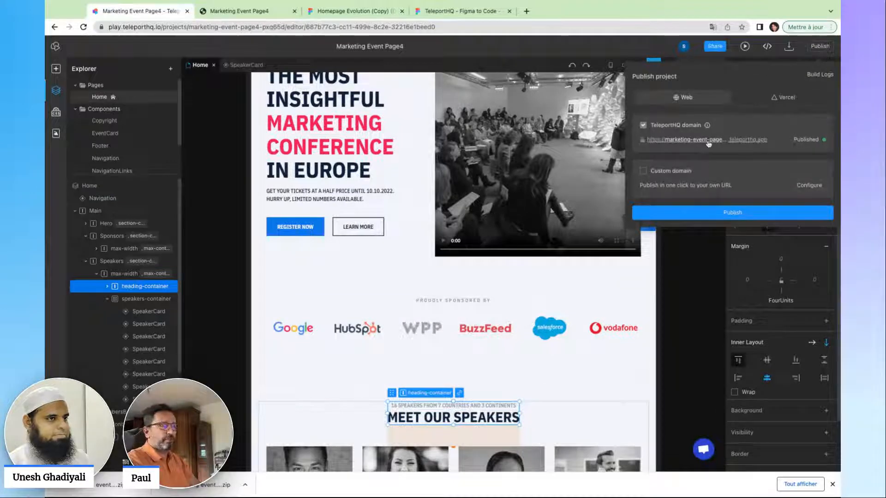
Close the Publish panel by clicking empty canvas and scroll back to the MARKET1 hero.
click(709, 304)
scroll(710, 304, up, 5)
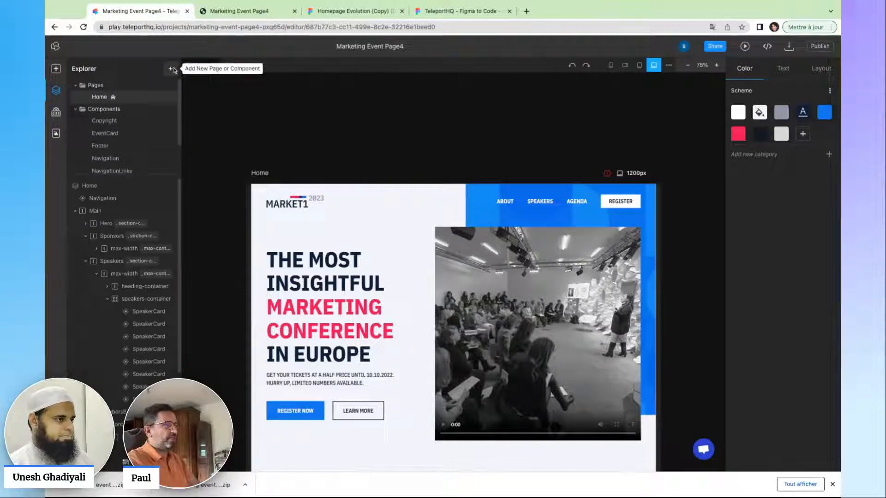
Create a new blank page named Page from the Explorer and open it.
click(170, 69)
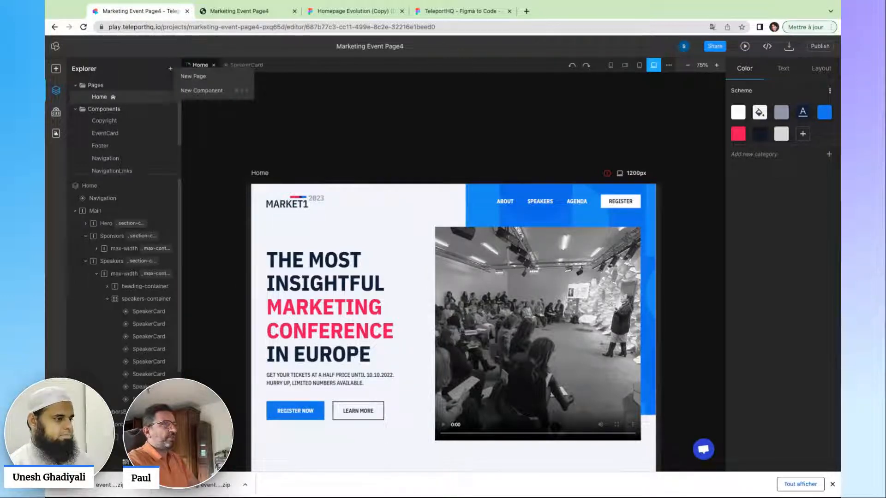
click(196, 77)
click(111, 96)
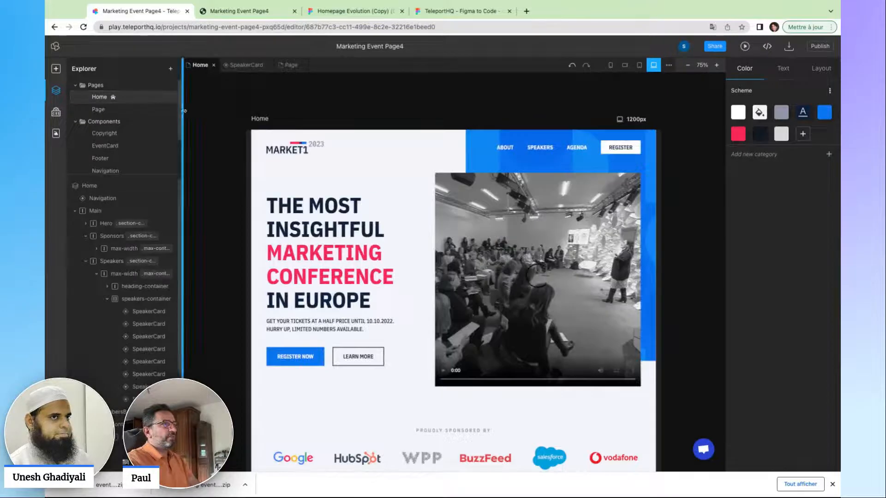
click(152, 109)
Add a Text element to Page reading 'New'.
click(460, 264)
key(t)
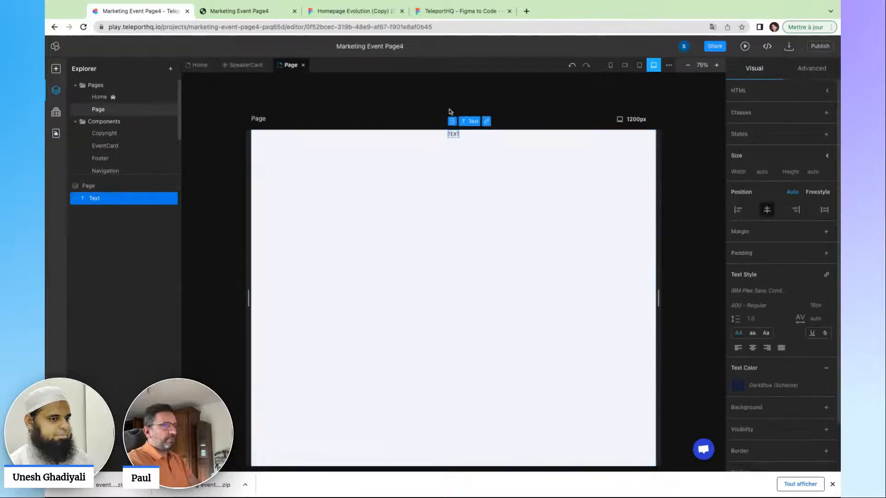
double_click(456, 136)
text(New)
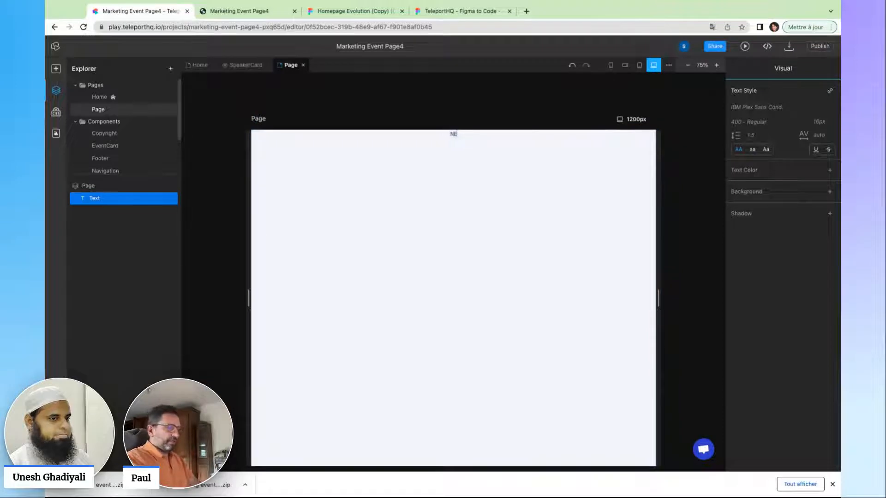
click(468, 189)
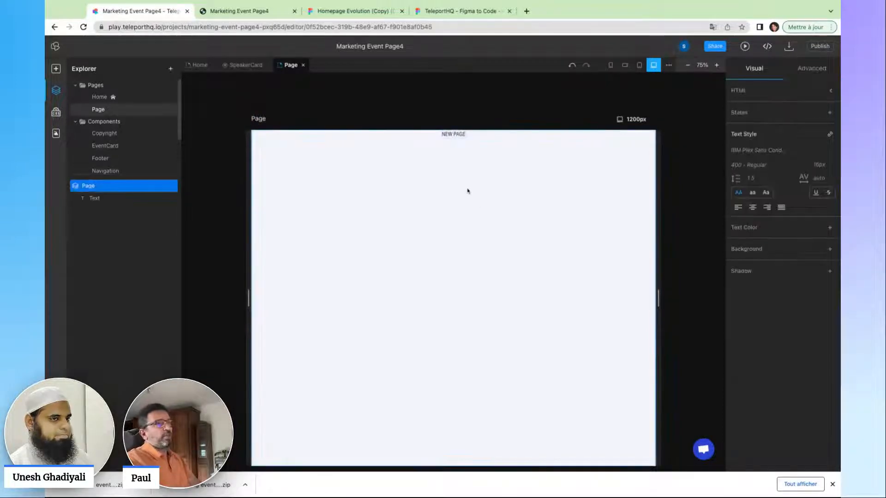
scroll(468, 189, up, 5)
scroll(461, 154, up, 3)
scroll(466, 147, up, 2)
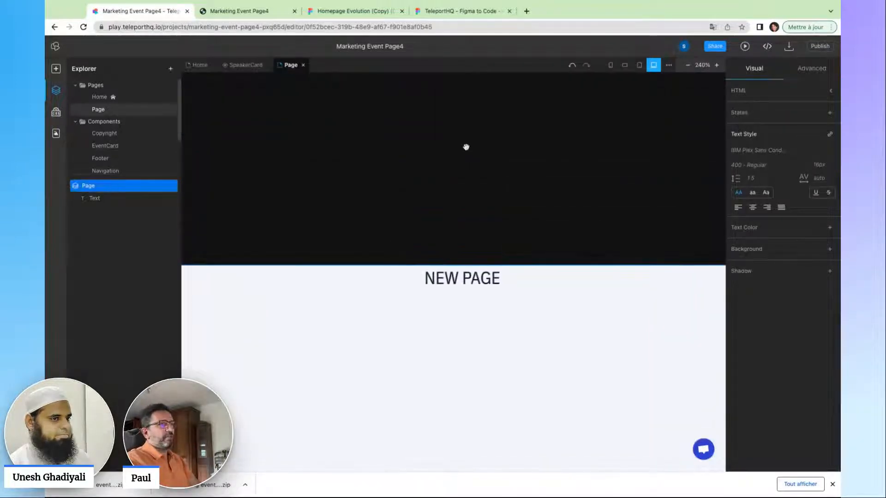
Give the NEW PAGE text a FourUnits top margin, reset zoom to 100%, and open Home.
click(480, 279)
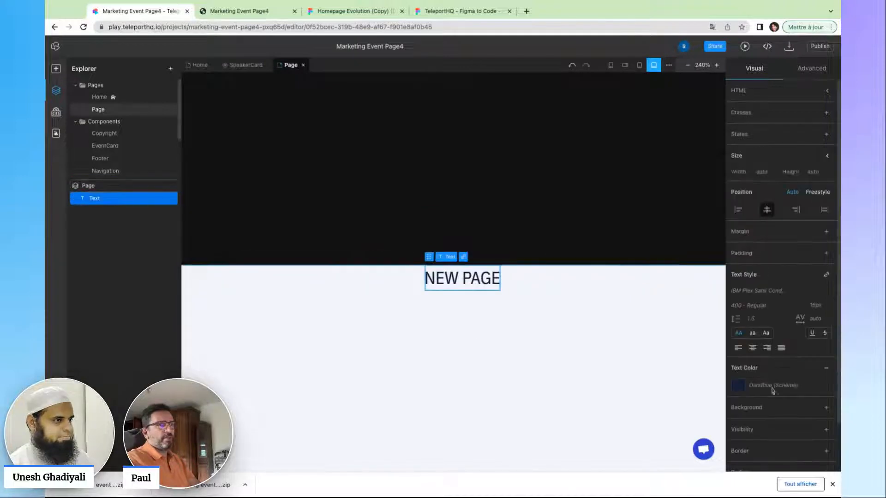
click(826, 232)
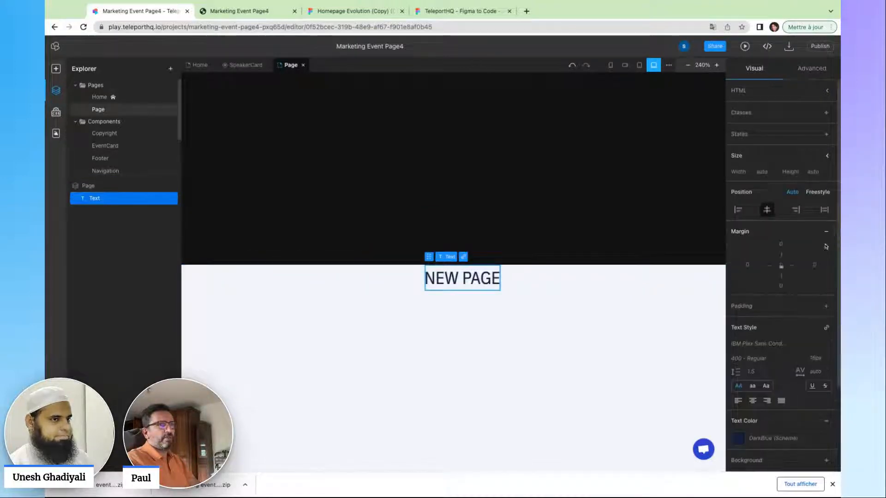
click(786, 244)
click(761, 310)
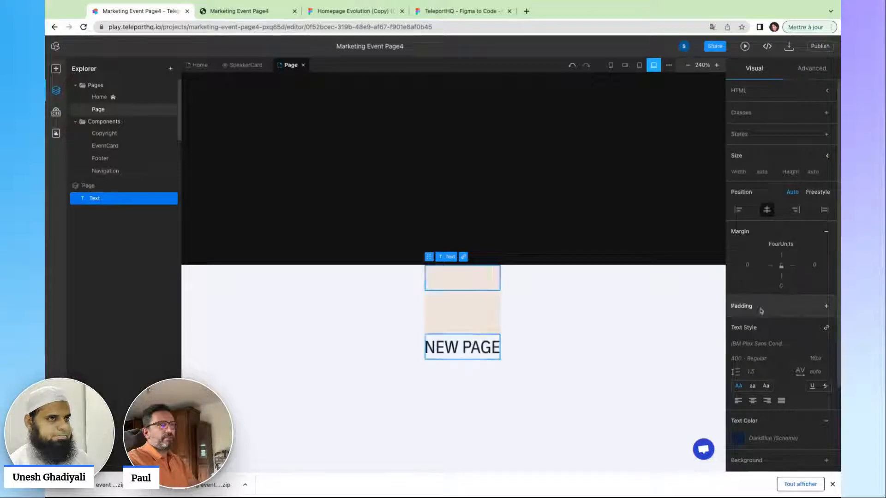
click(556, 207)
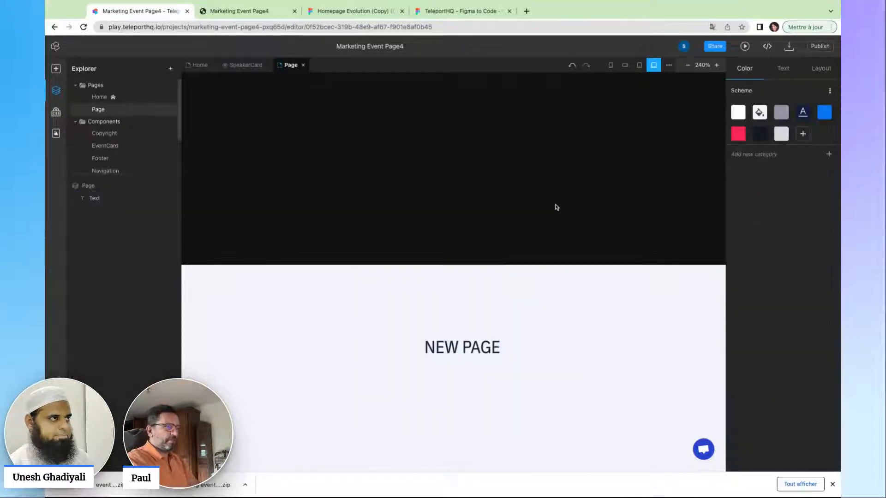
key(shift+0)
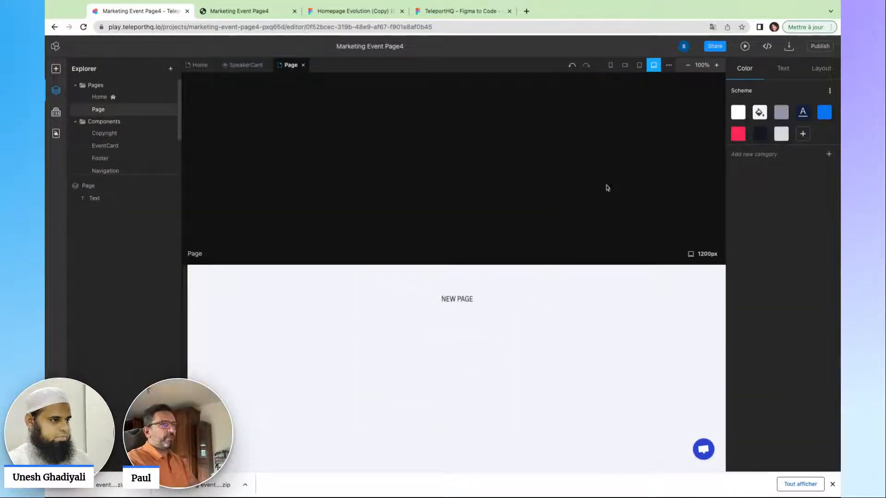
scroll(469, 242, down, 5)
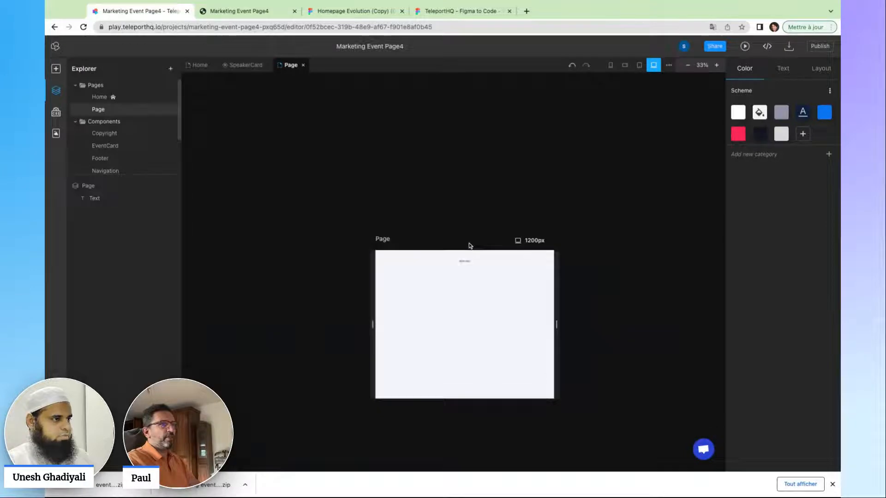
click(110, 97)
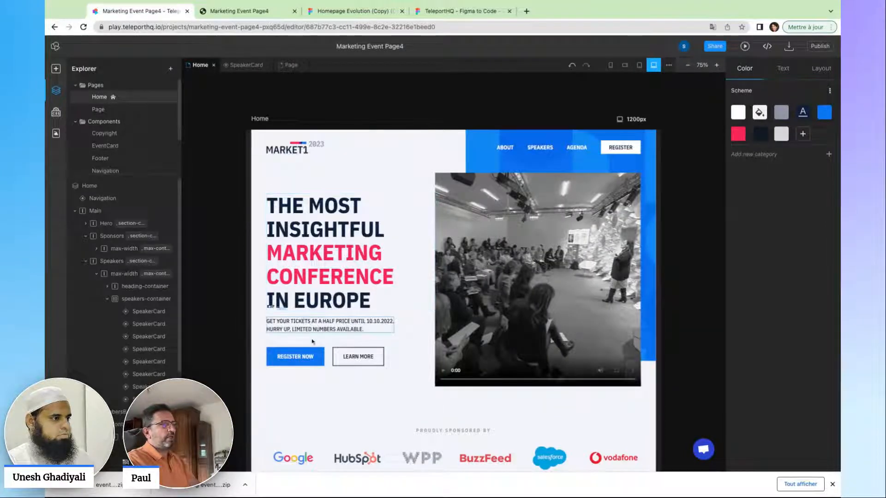
Link the hero's Register Now button to the new Page and launch the site preview.
click(309, 357)
click(314, 339)
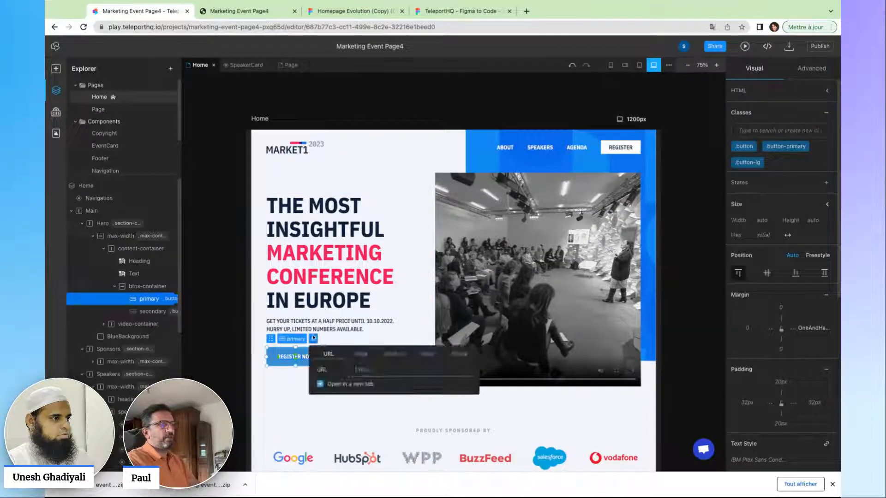
click(365, 356)
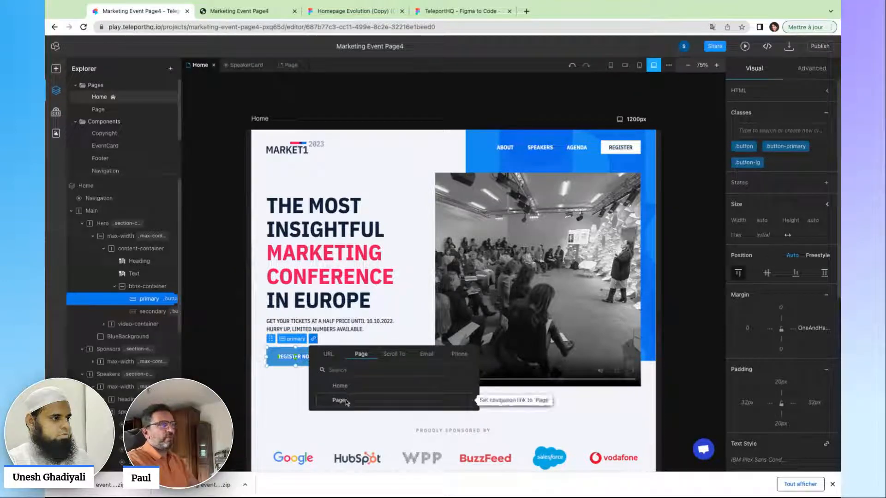
click(346, 401)
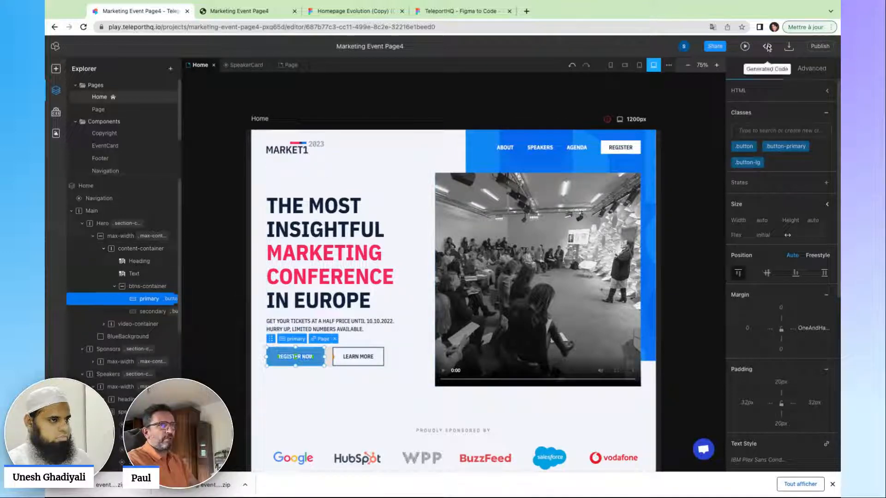
click(744, 47)
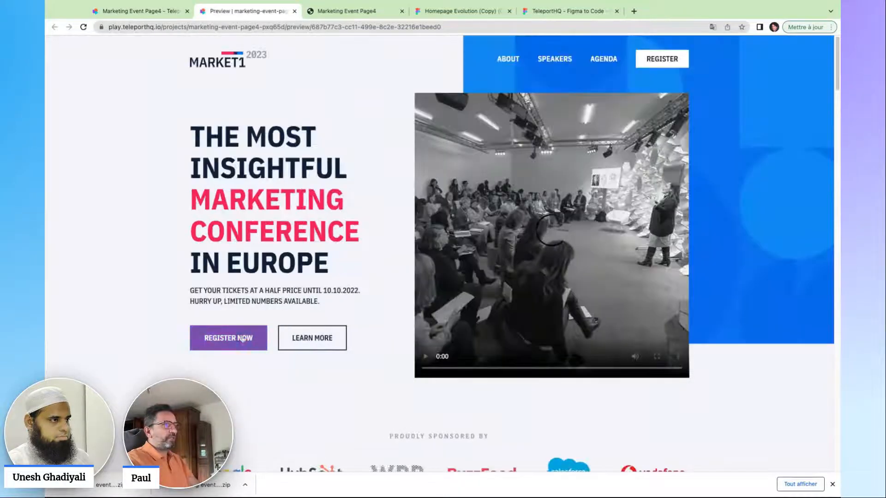
Confirm in the preview that Register Now opens NEW PAGE, then return to the editor tab.
click(243, 339)
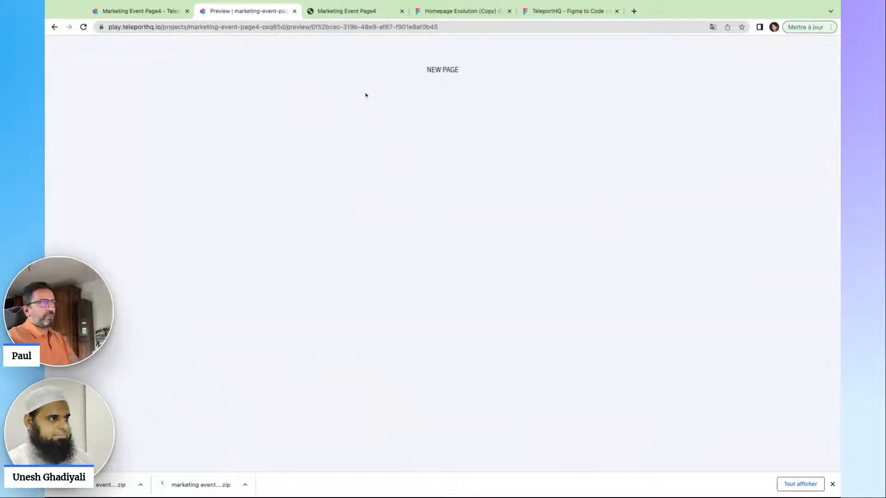
click(165, 13)
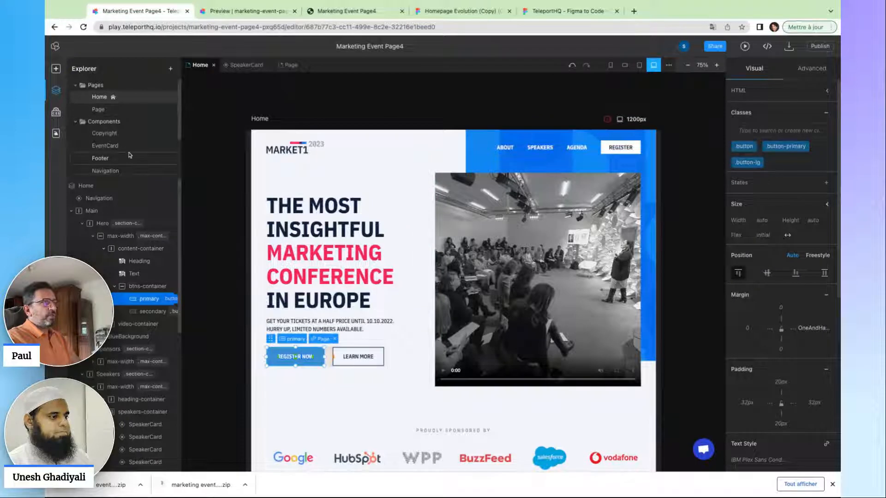
Check the EventCard component at mobile and desktop widths, then return to the Home page.
click(104, 133)
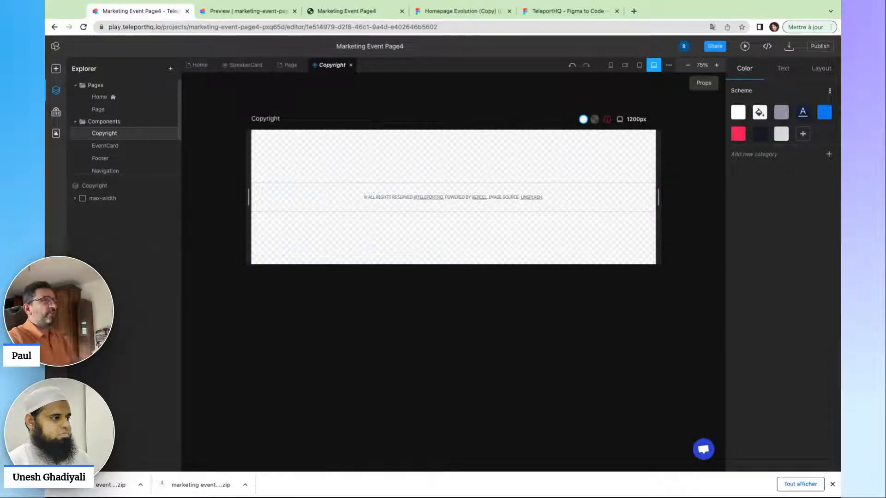
drag(663, 208, 658, 202)
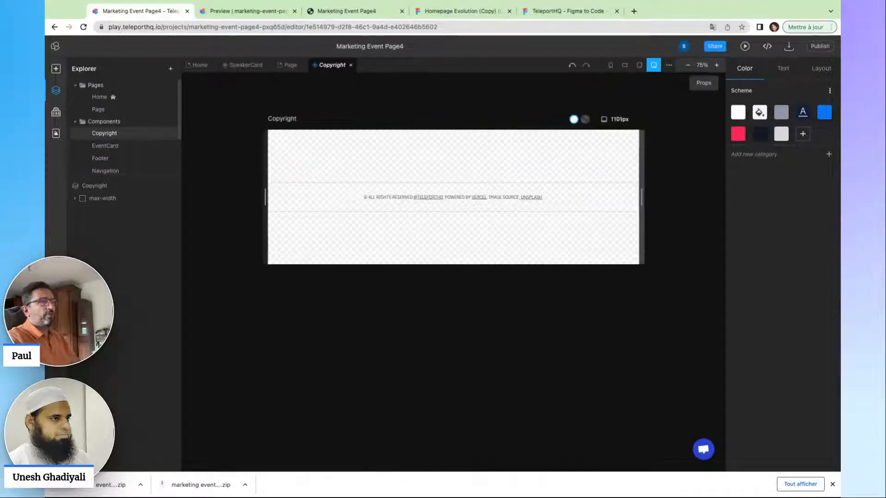
click(135, 147)
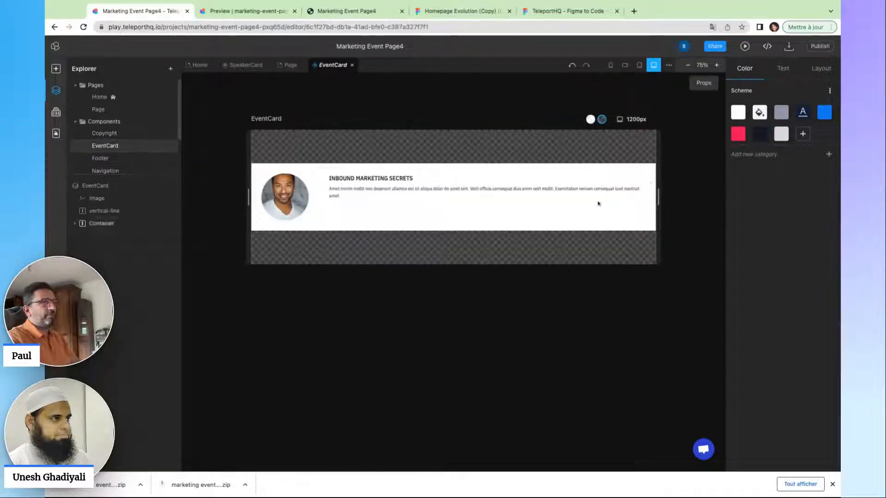
click(658, 206)
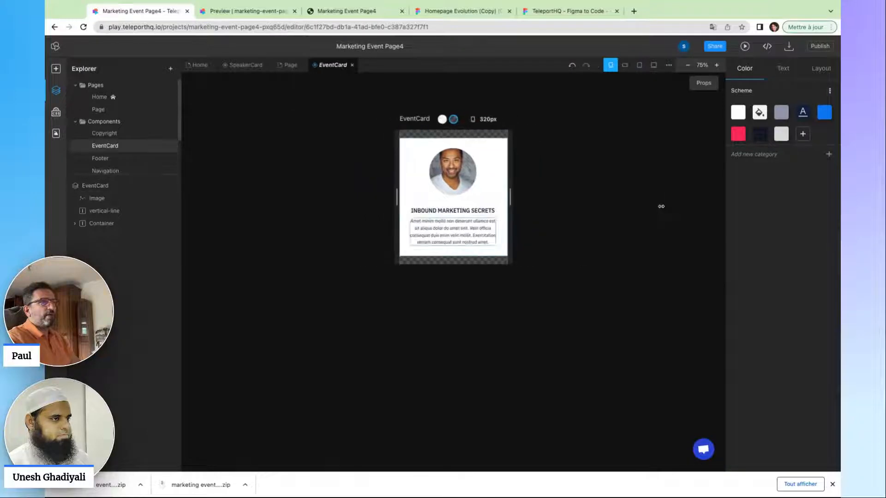
click(660, 206)
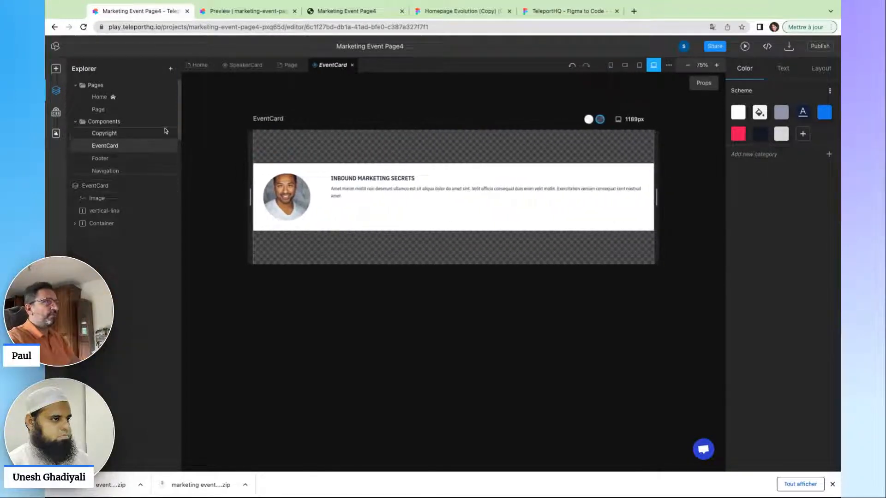
click(99, 96)
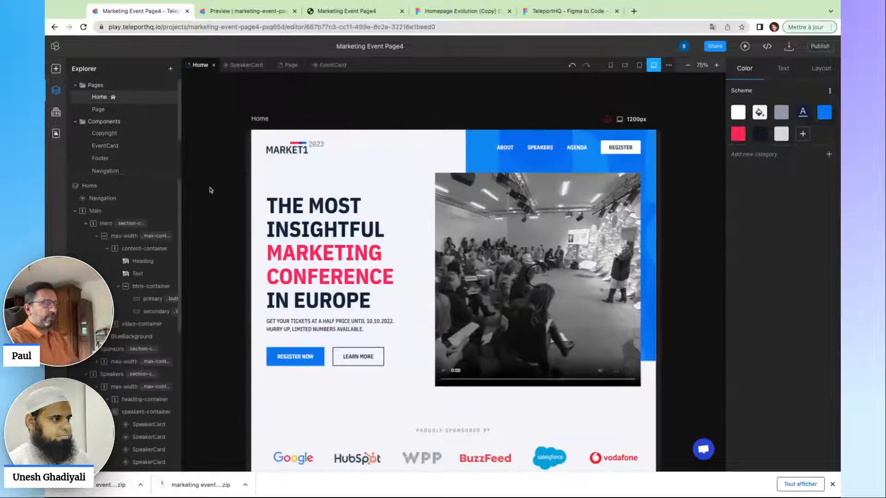
scroll(267, 228, down, 1)
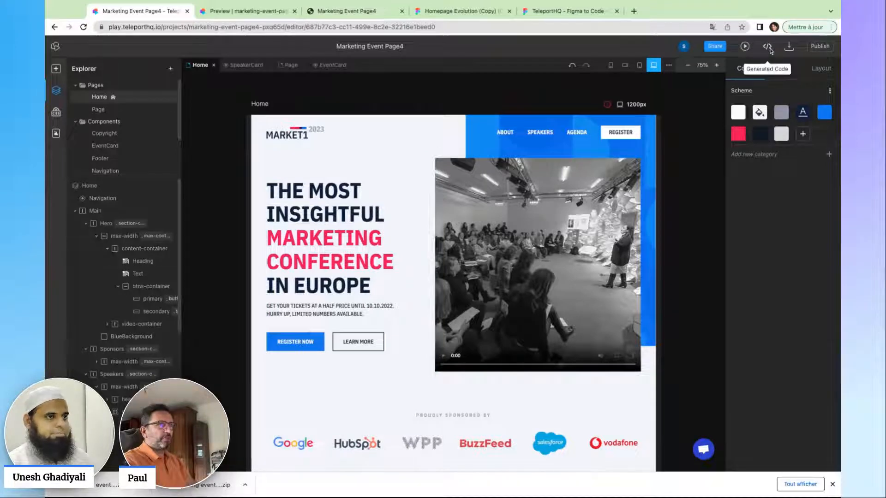
Show the Home page's generated code and switch its framework to Vue.
click(768, 49)
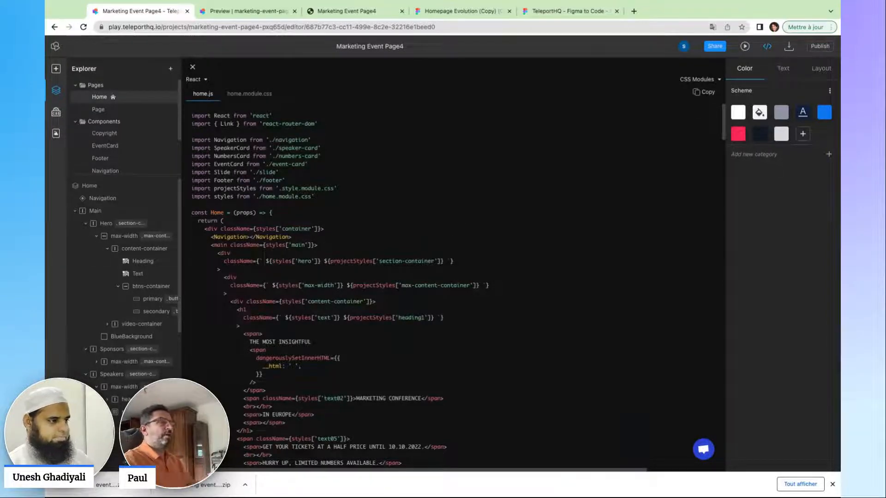
scroll(337, 238, down, 2)
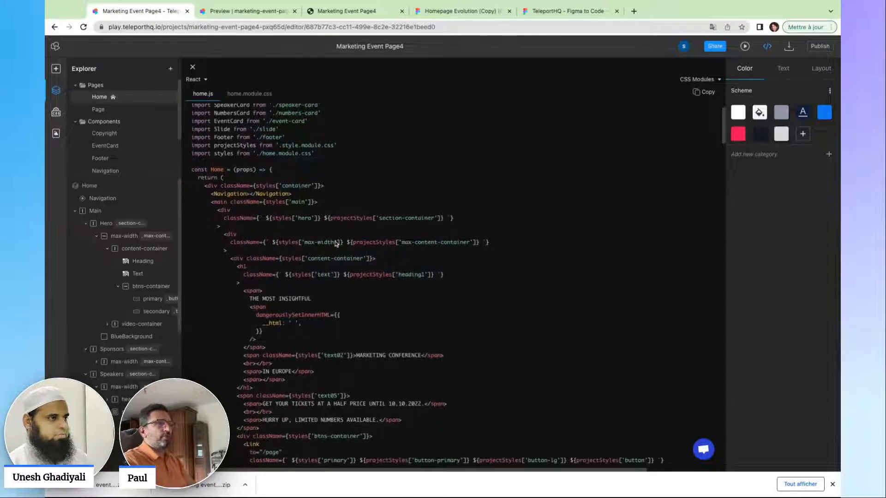
scroll(336, 245, up, 2)
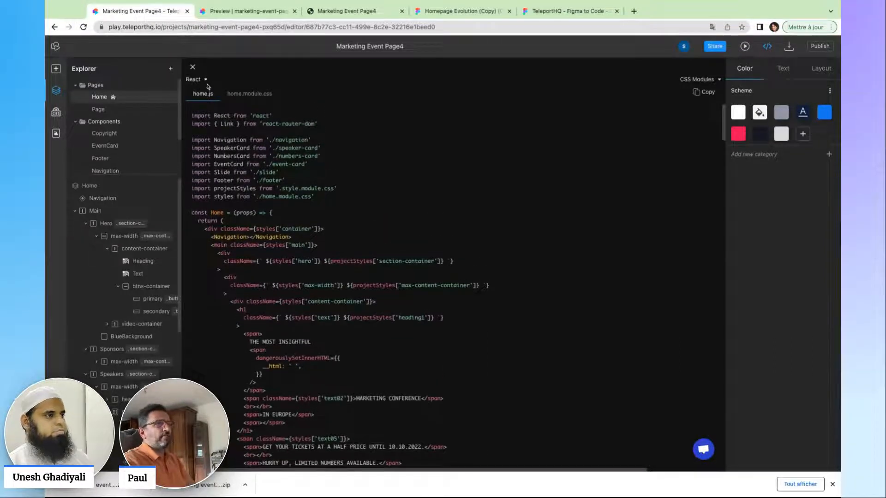
click(205, 80)
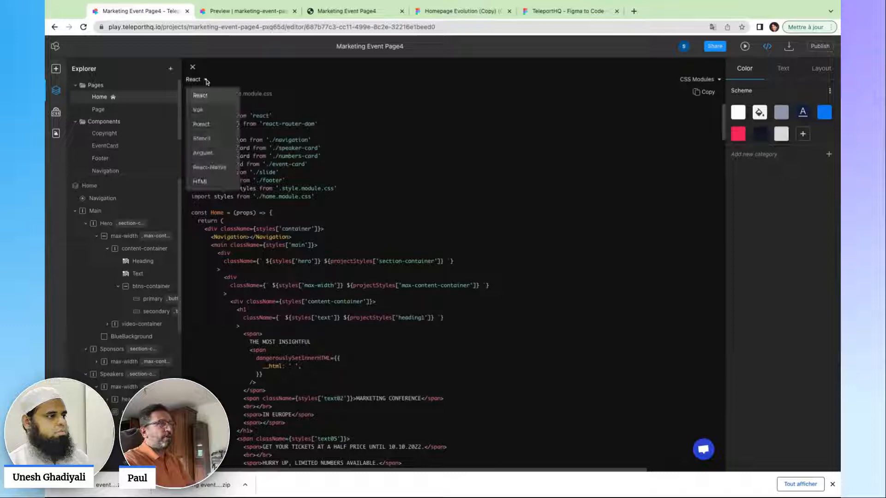
click(199, 109)
Preview the page's generated code as Stencil, then as Angular.
click(193, 79)
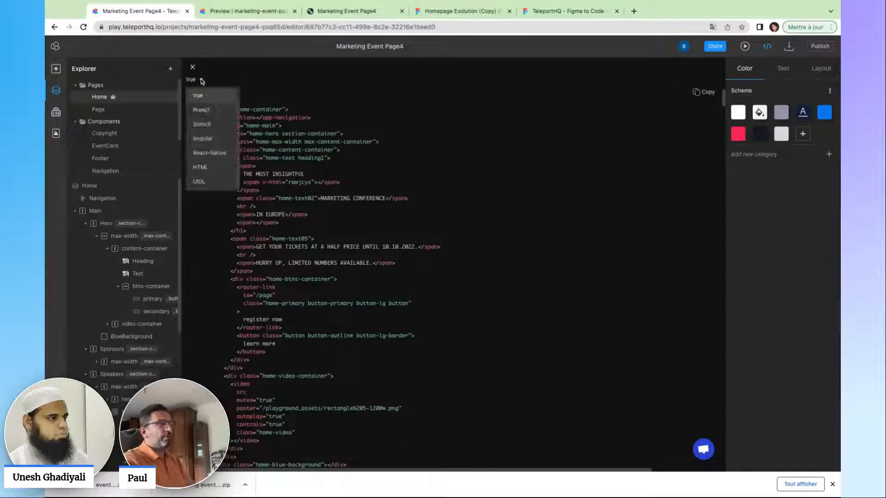
click(206, 130)
click(206, 82)
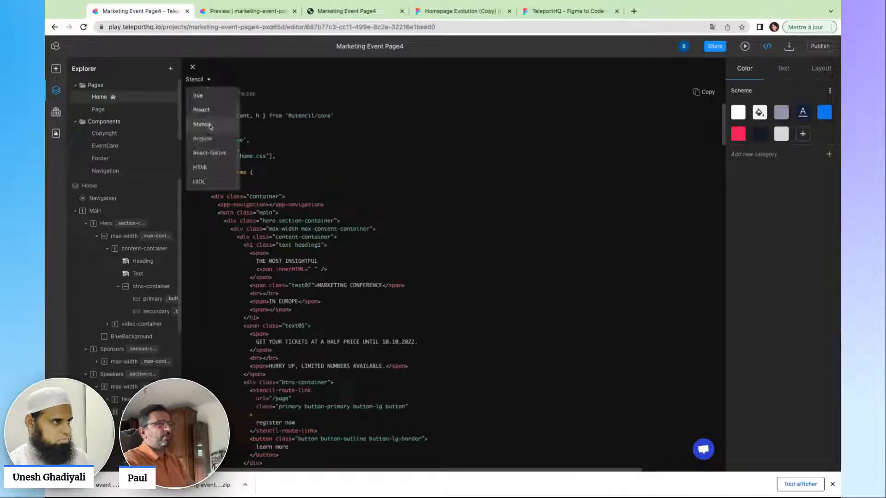
click(207, 140)
click(205, 82)
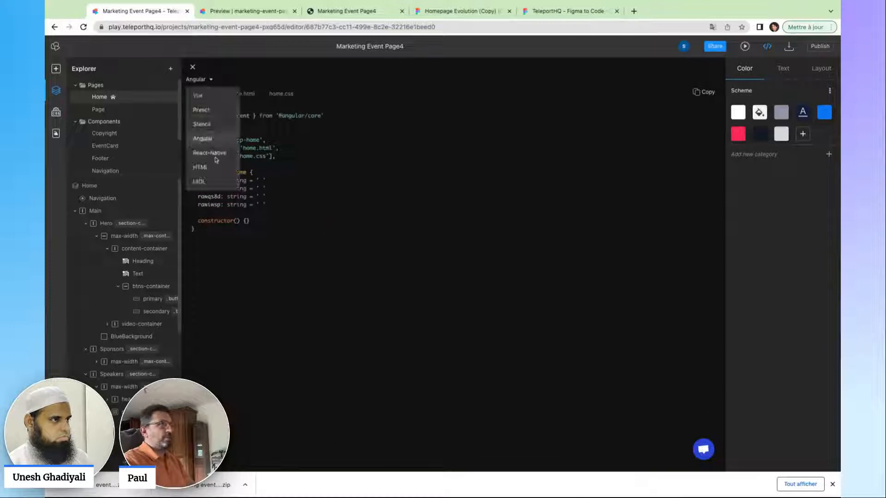
click(304, 169)
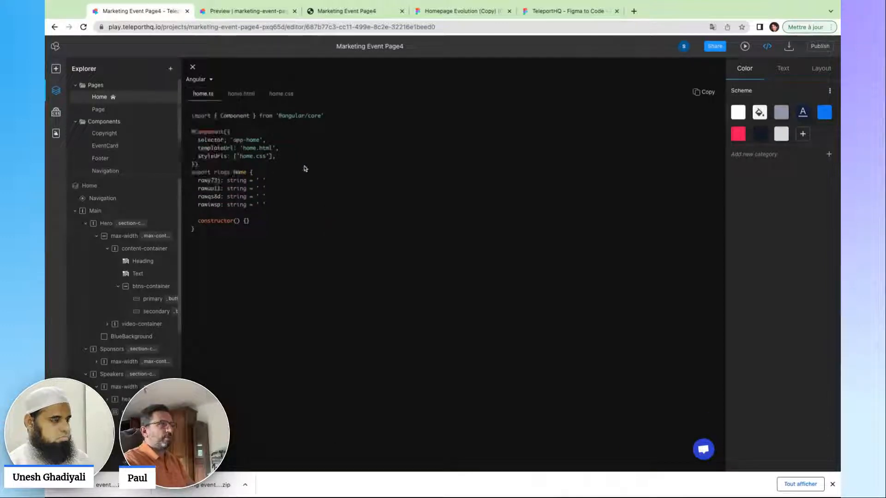
Switch the code back to React home.js and open the CSS Modules styling options.
click(206, 80)
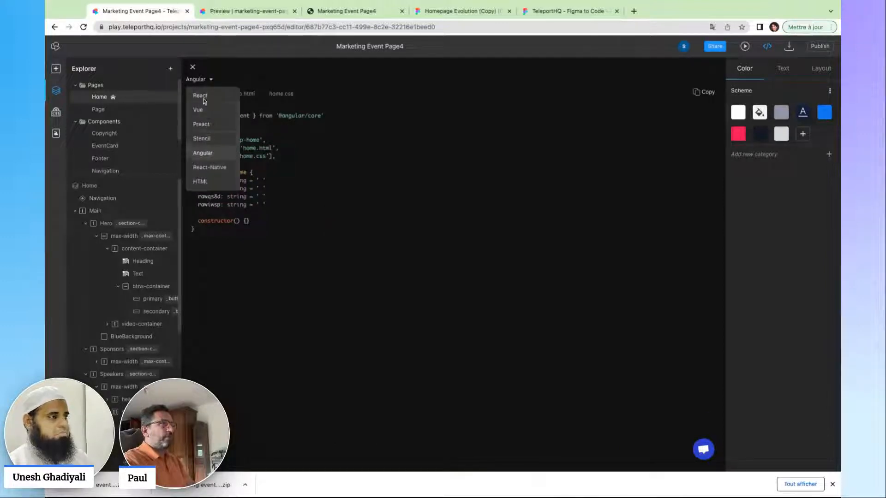
click(203, 94)
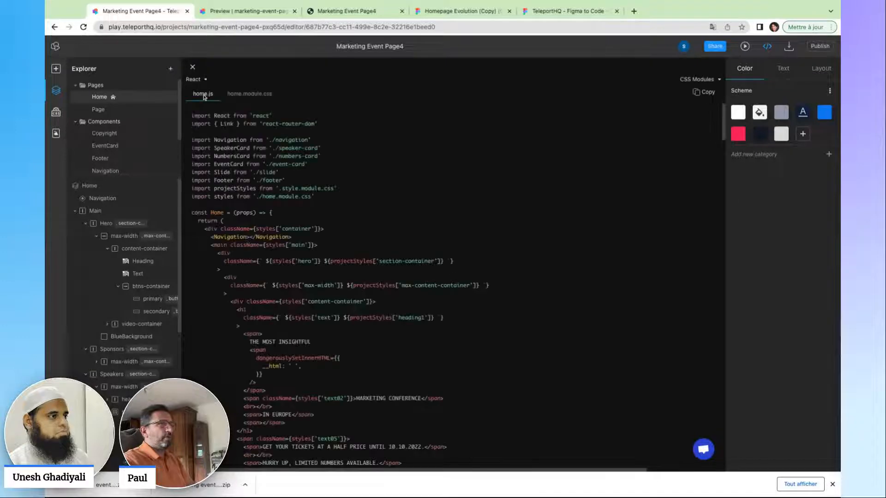
click(719, 81)
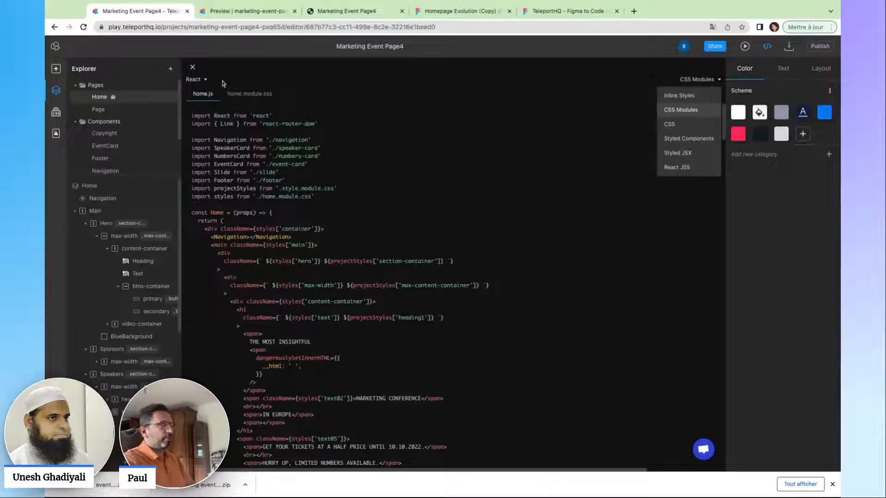
Reopen the generated code and display the Home page structure as UIDL JSON.
click(193, 68)
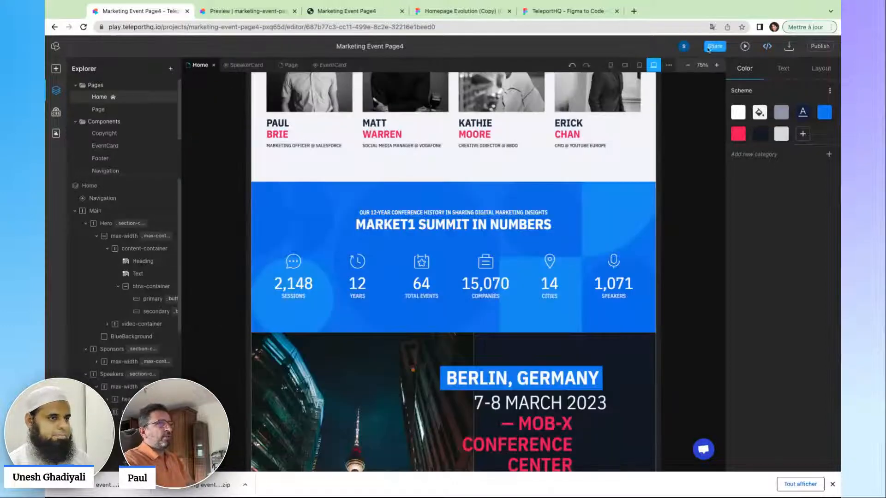
click(766, 46)
scroll(415, 277, down, 15)
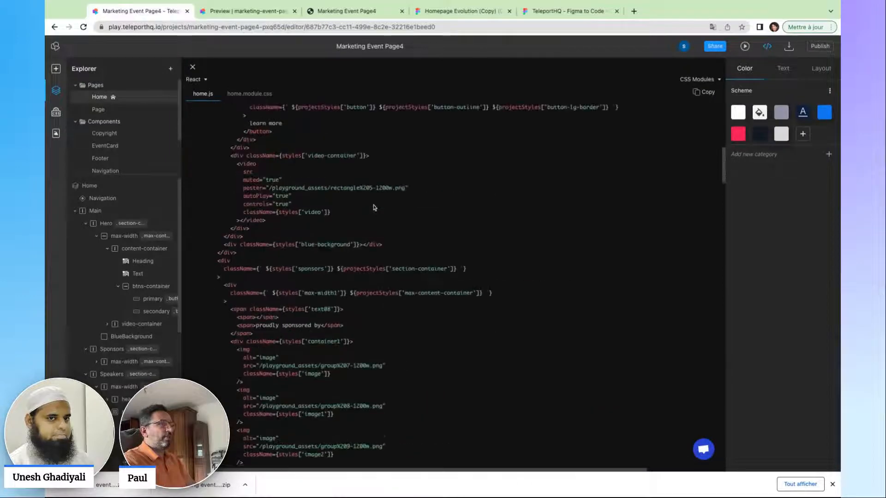
click(206, 81)
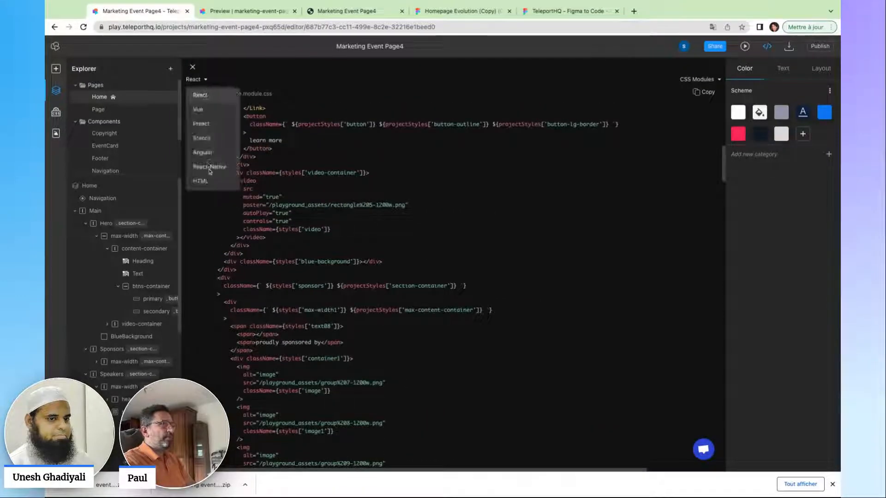
click(200, 181)
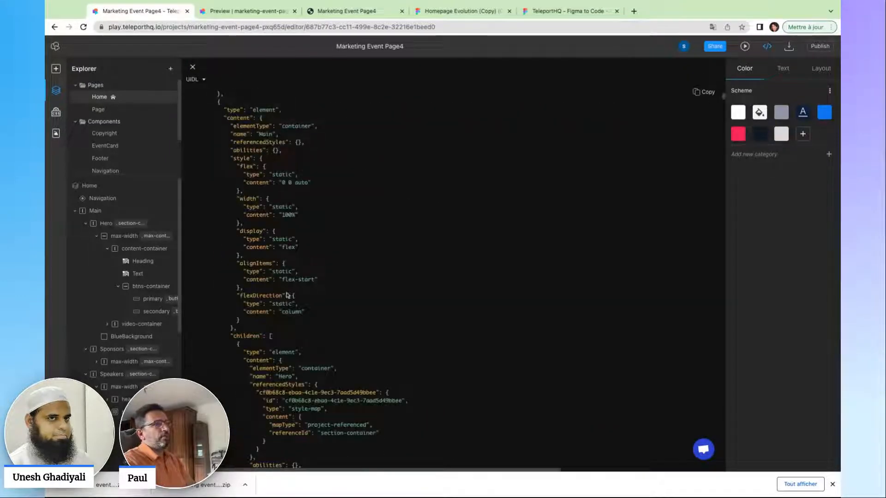
Scroll through the UIDL JSON, then close the code panel to see the MARKET1 hero.
scroll(287, 295, down, 4)
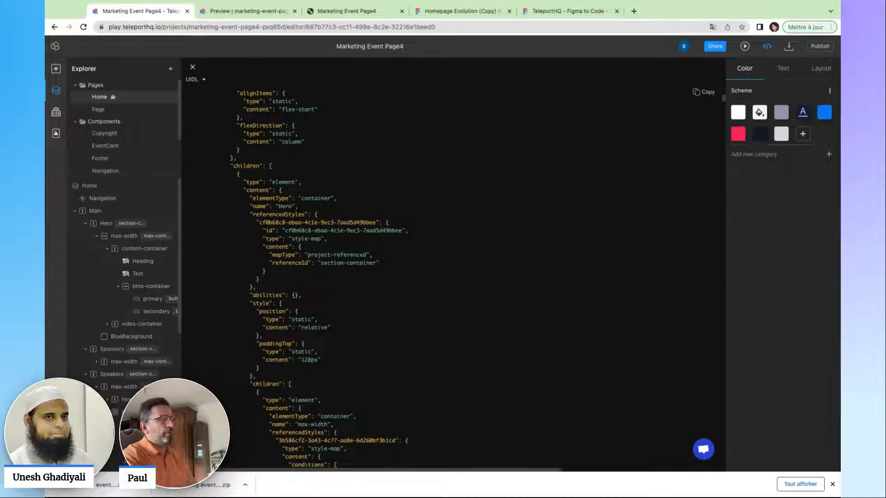
scroll(340, 245, up, 5)
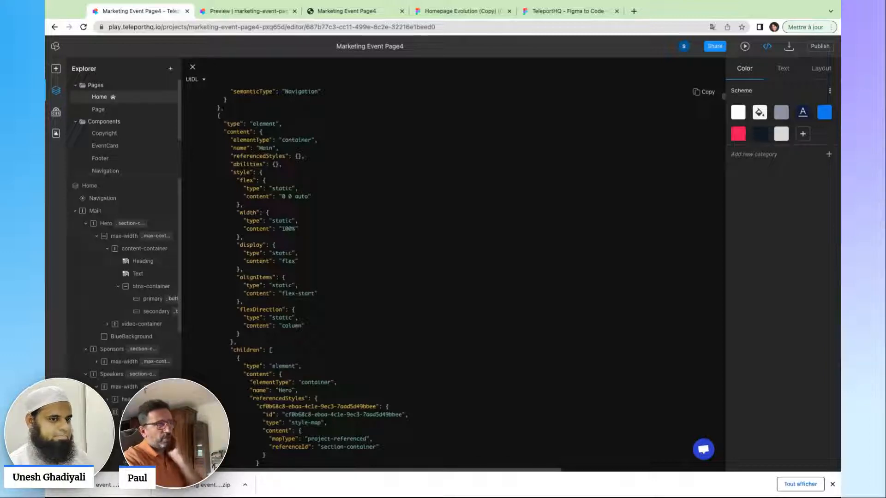
click(192, 67)
scroll(301, 175, up, 15)
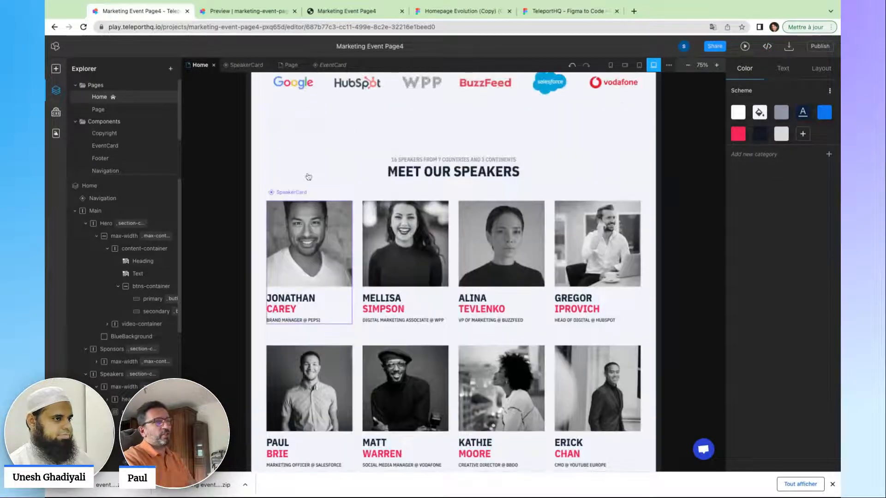
scroll(319, 183, up, 1)
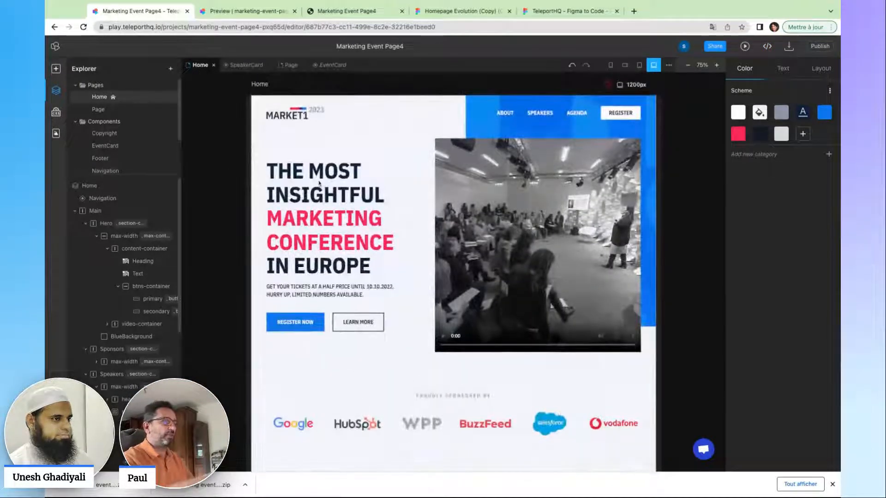
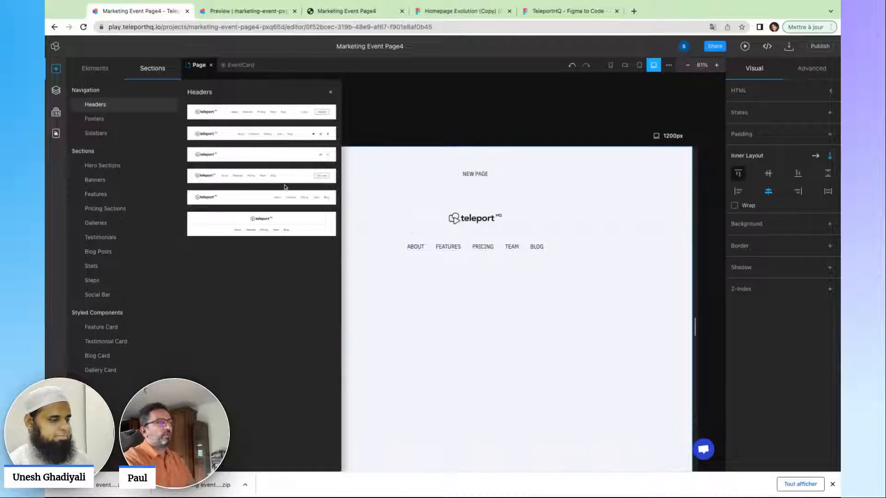
Place the first Headers template at the top of the page and delete the NEW PAGE text.
click(249, 113)
drag(249, 112, 283, 119)
click(471, 179)
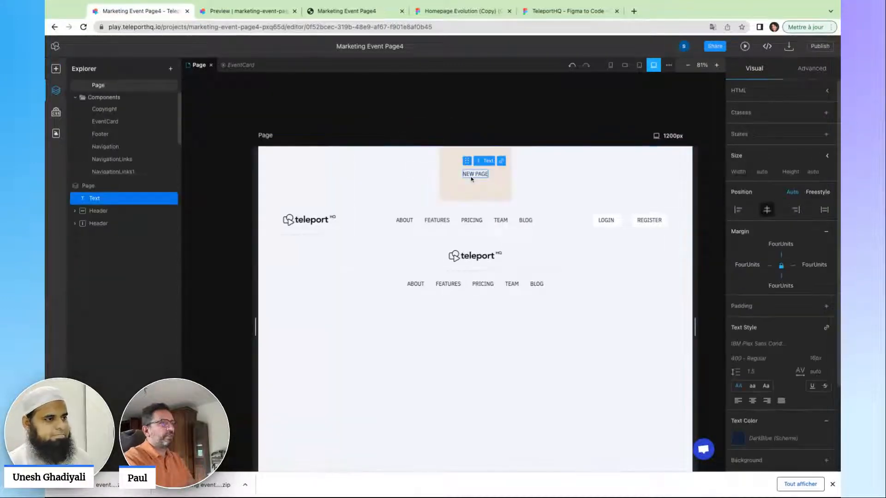
key(Delete)
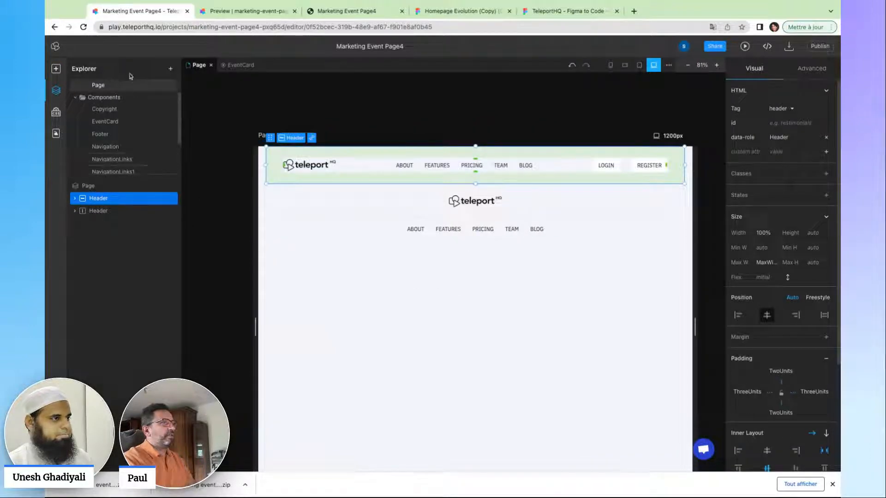
Add the 'Let's keep things organised' hero section below the header and narrow the preview.
click(56, 68)
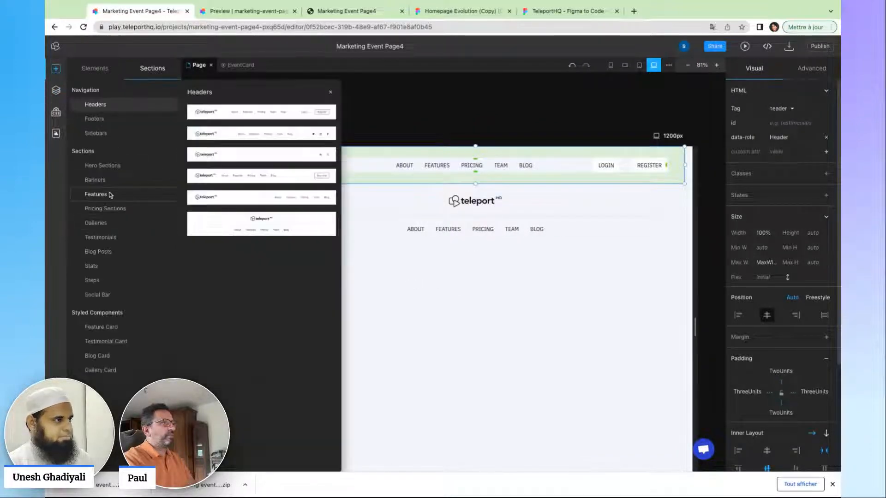
click(104, 167)
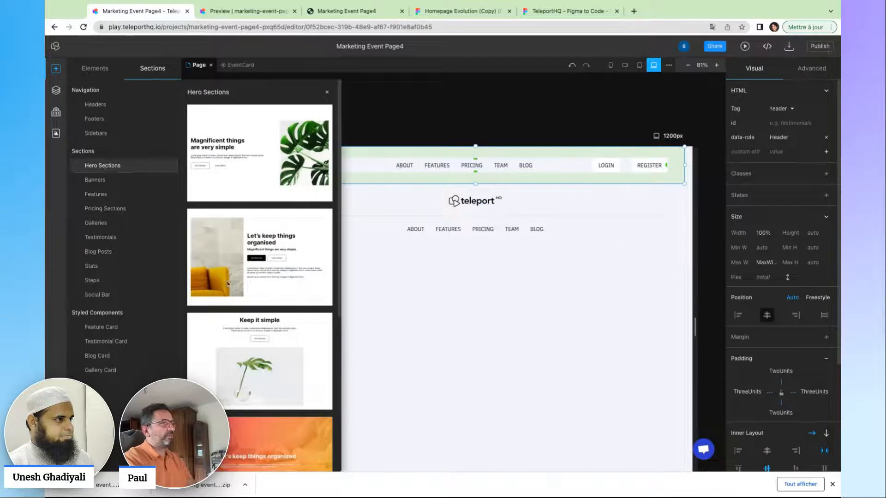
click(247, 277)
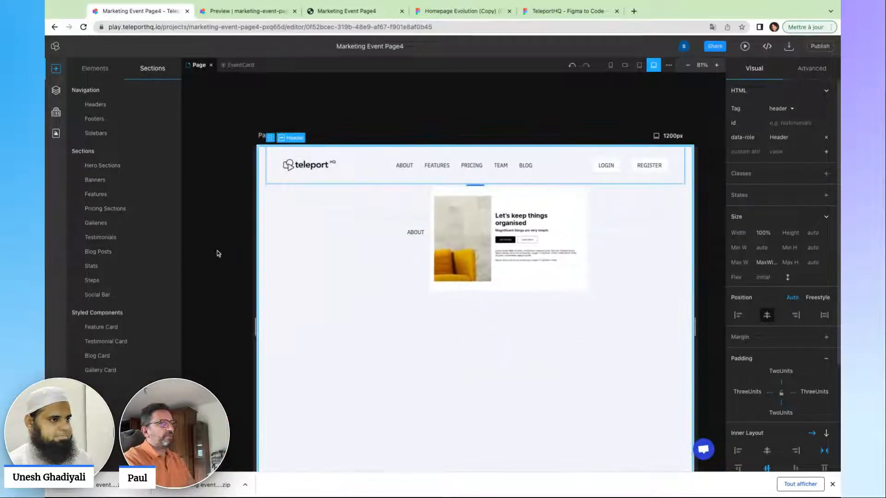
click(557, 431)
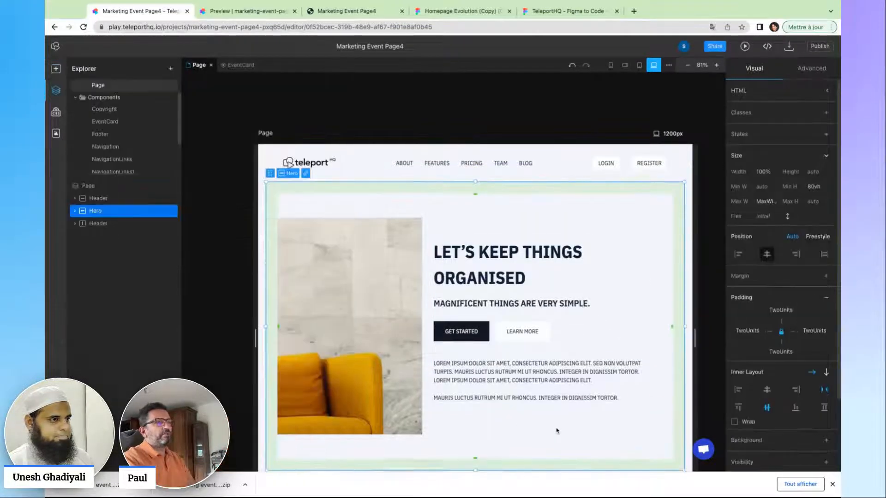
scroll(556, 429, down, 3)
mouse_move(700, 293)
mouse_down()
mouse_move(534, 292)
mouse_move(682, 293)
mouse_move(664, 293)
mouse_up()
scroll(589, 289, up, 3)
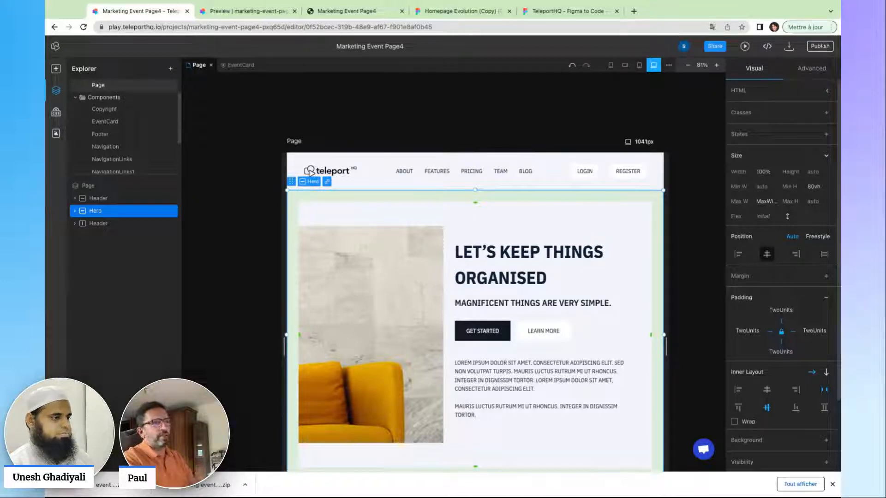
Check the publishing options, then open the MARKET1 Home page from Pages in the Explorer.
click(820, 47)
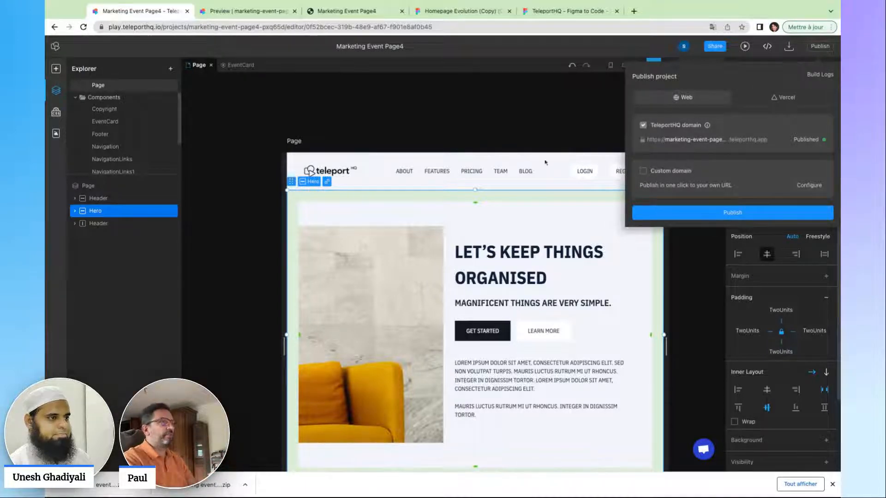
click(468, 136)
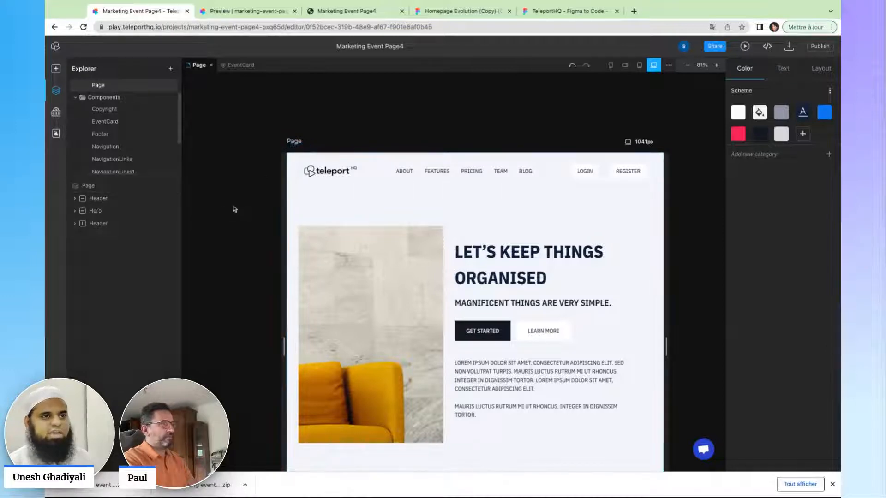
scroll(114, 100, up, 1)
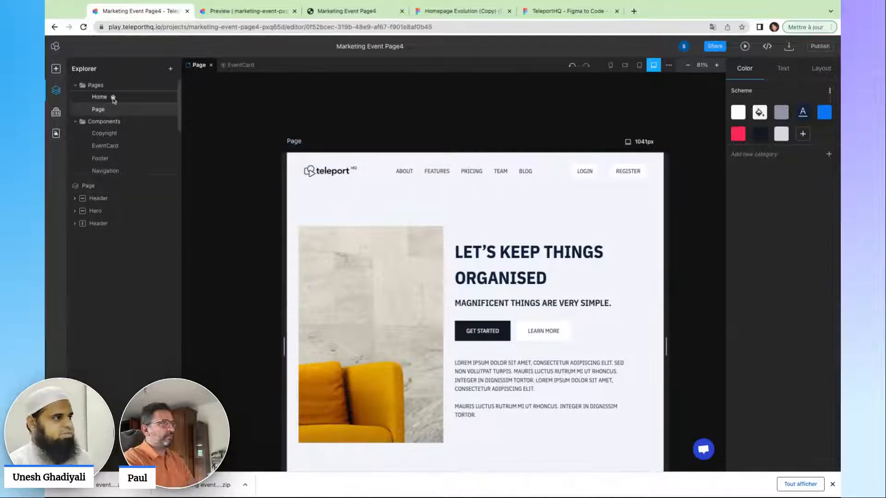
click(112, 98)
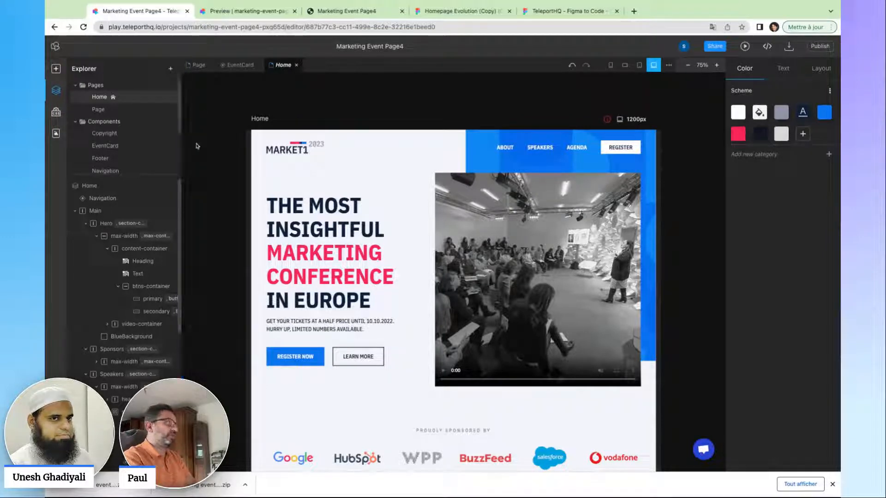
click(63, 48)
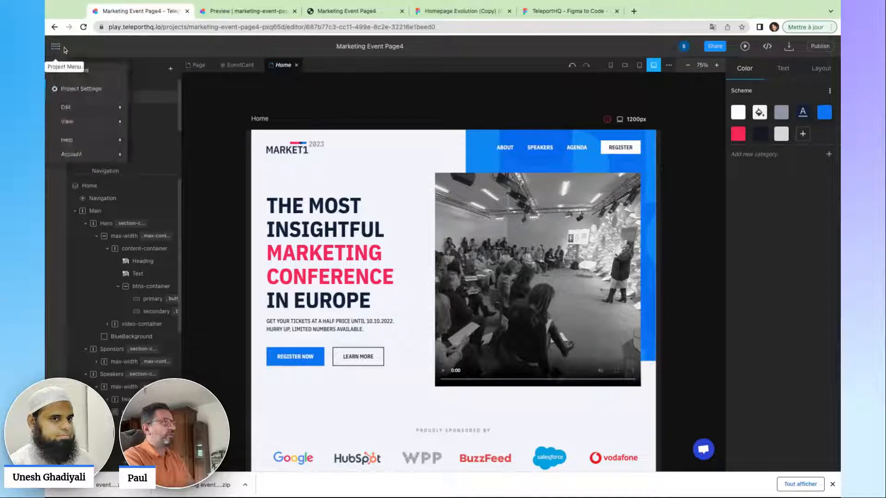
click(65, 74)
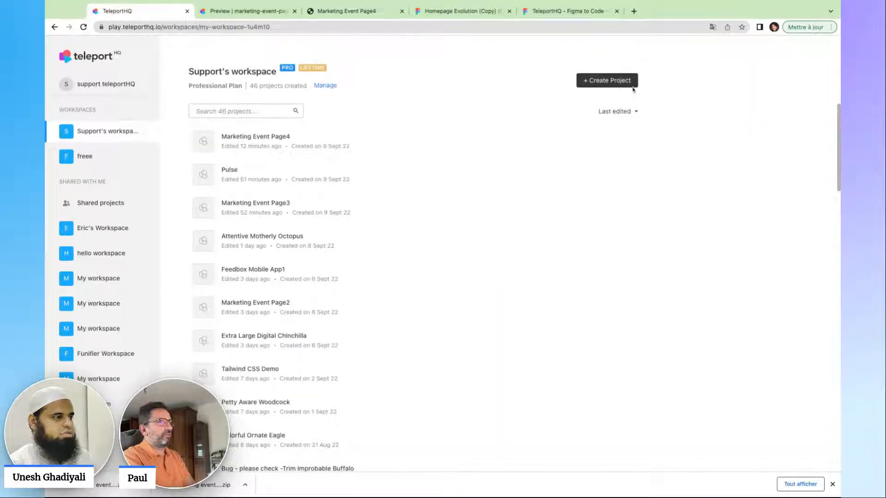
click(621, 83)
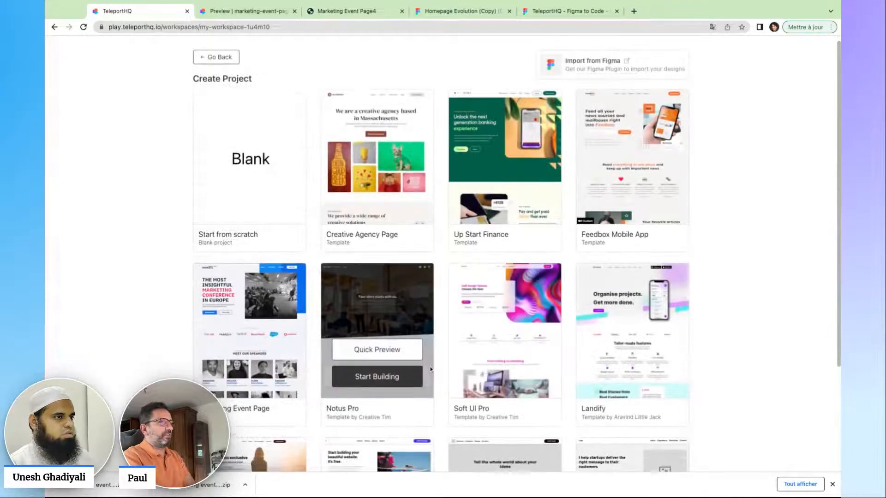
scroll(375, 364, down, 3)
scroll(375, 376, up, 3)
mouse_move(377, 351)
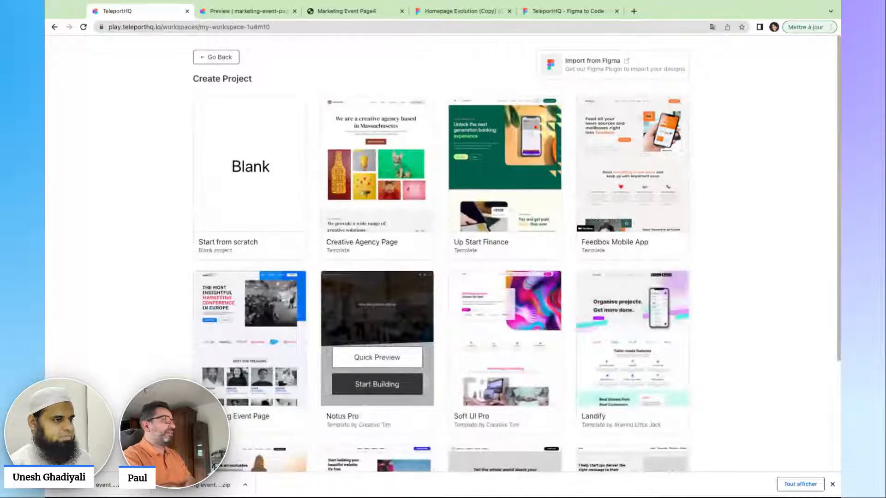
mouse_move(346, 207)
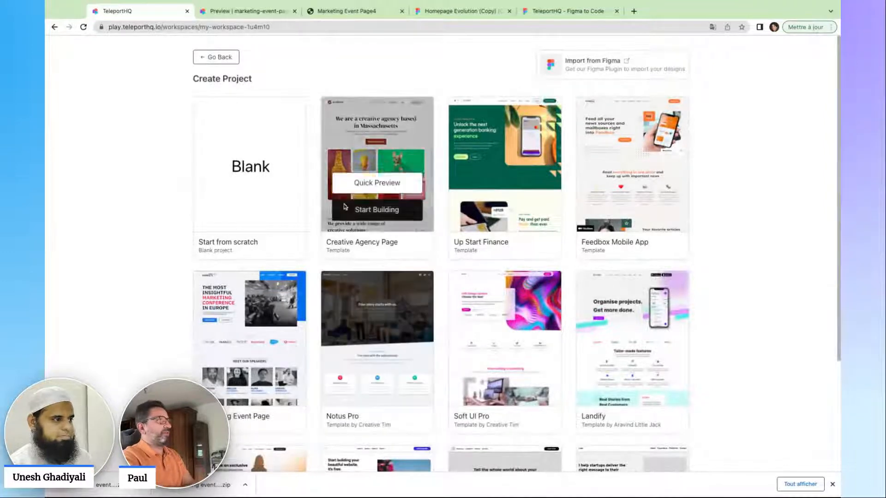
click(222, 58)
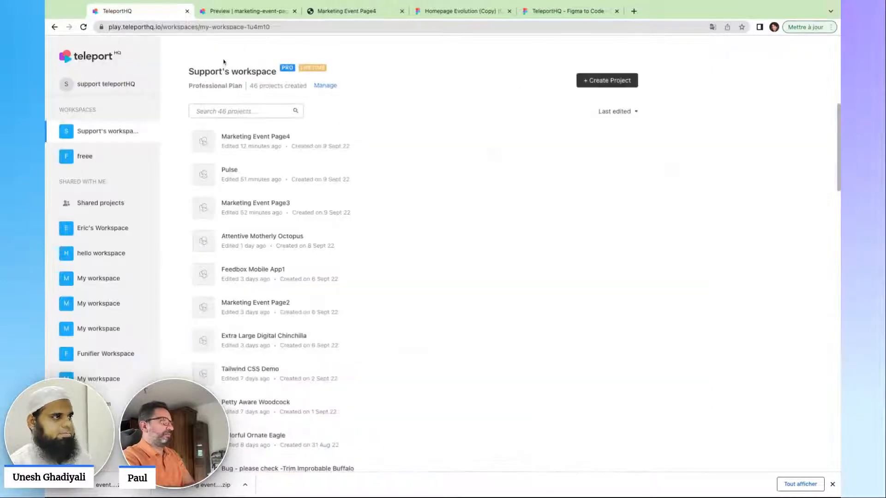
click(253, 144)
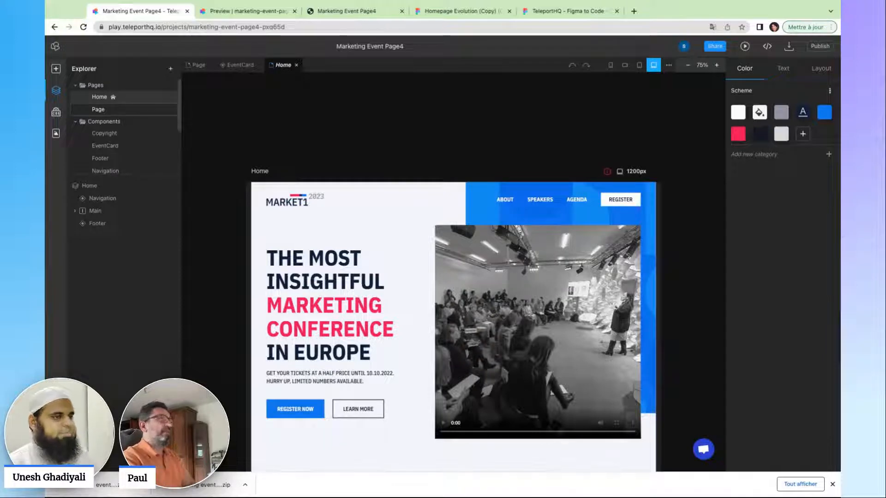
Publish the project and open the live site at marketing-event-page4-pxq65d.teleporthq.app.
click(820, 47)
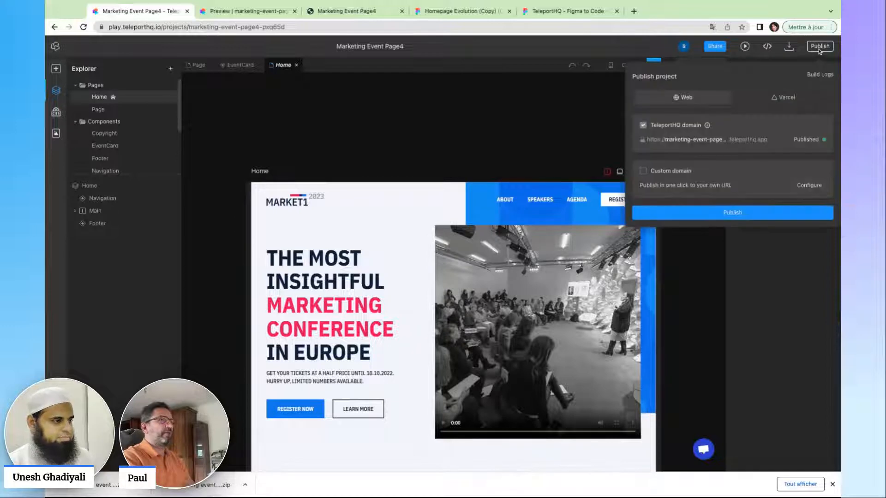
click(710, 140)
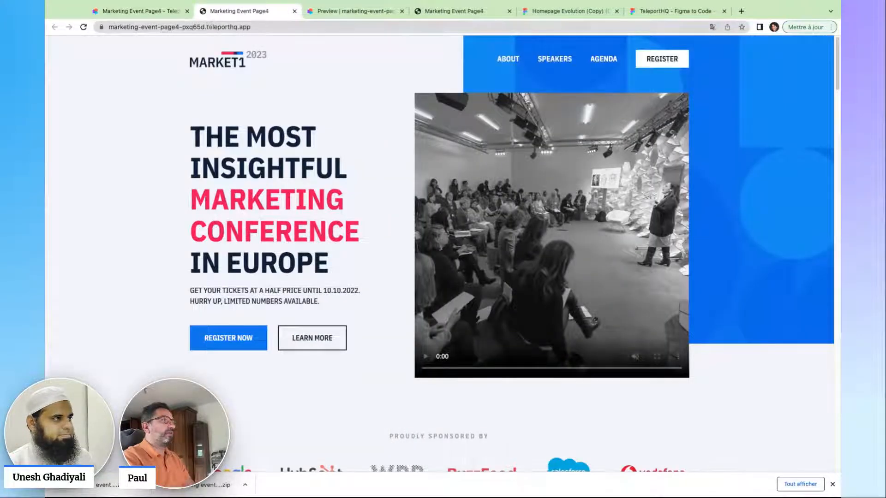
drag(206, 26, 129, 27)
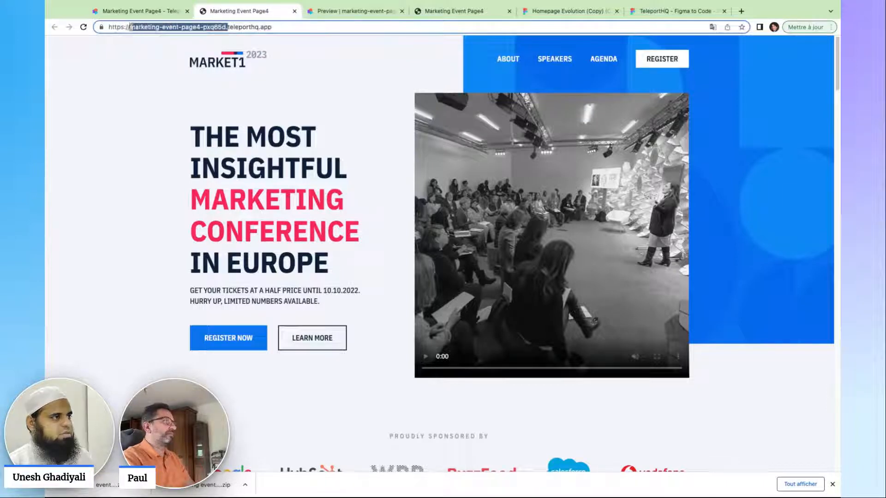
click(329, 48)
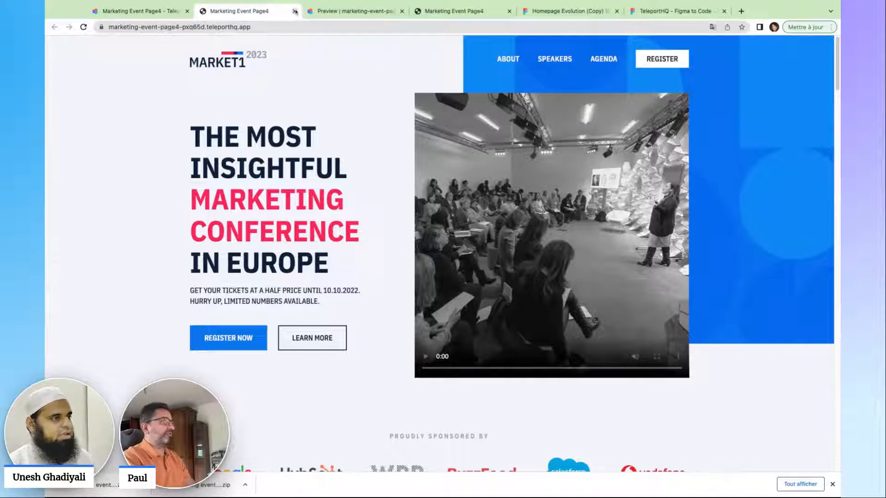
Return to the editor, dismiss the Publish panel and widen the Home preview to 1421px.
click(148, 13)
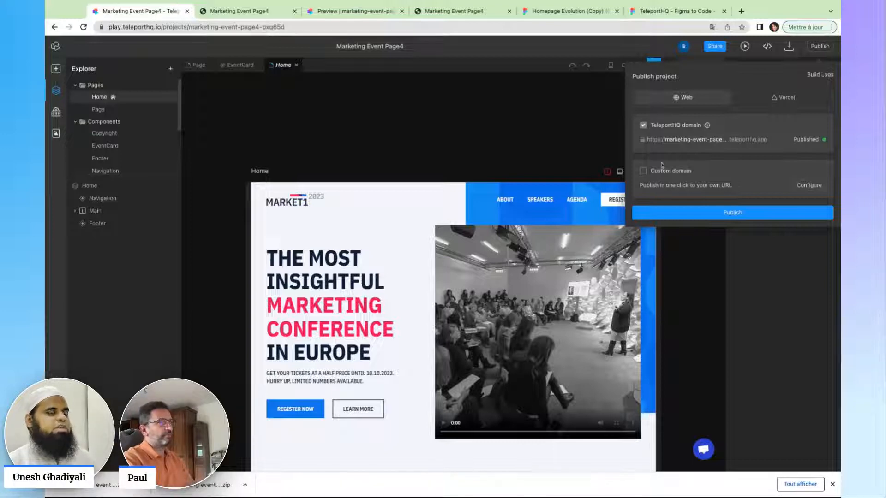
click(556, 139)
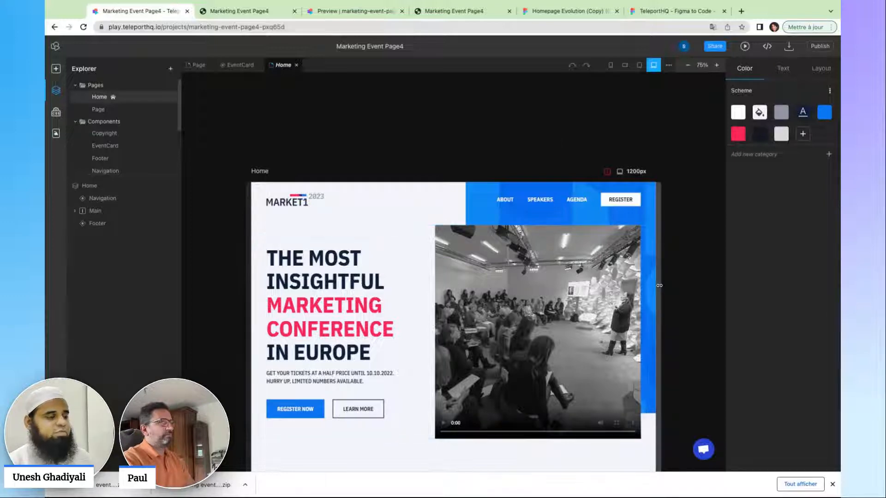
drag(659, 286, 696, 289)
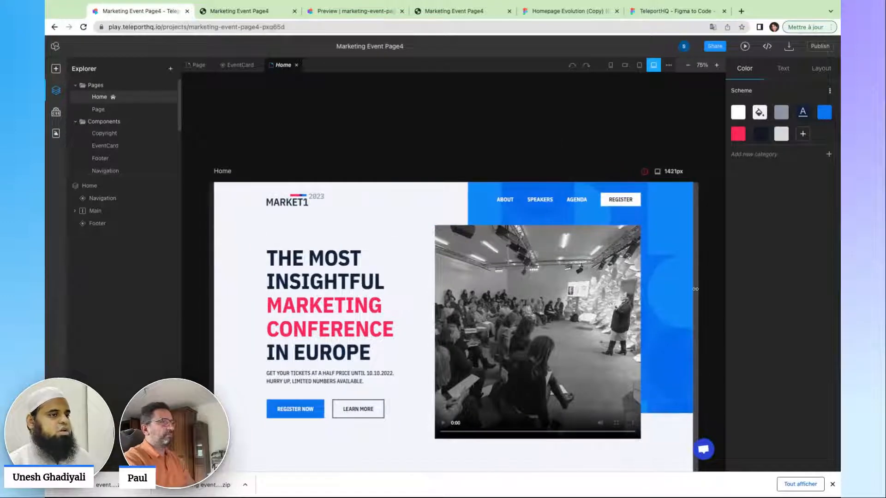
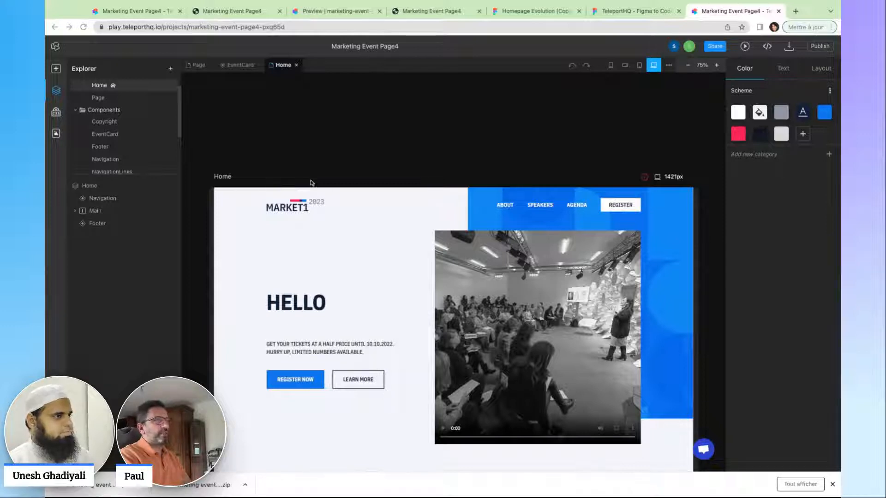
Scroll through the widened Home page on the canvas.
scroll(334, 189, down, 1)
scroll(335, 188, down, 3)
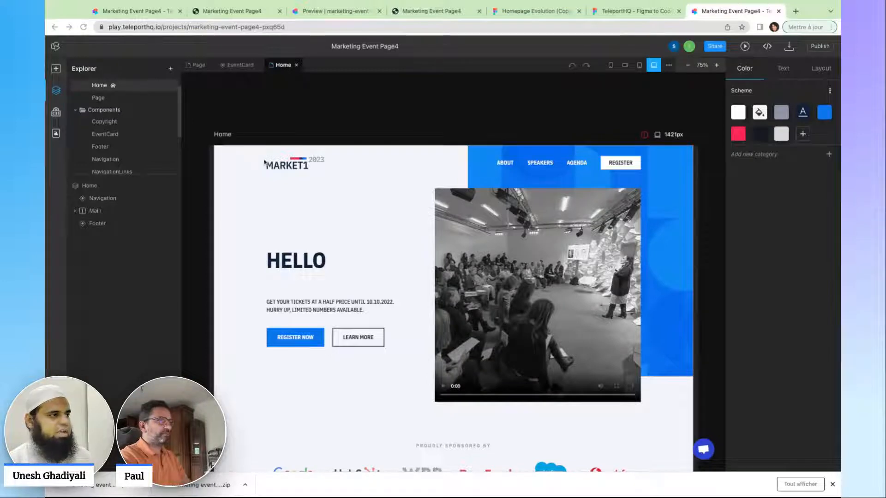
scroll(264, 162, down, 3)
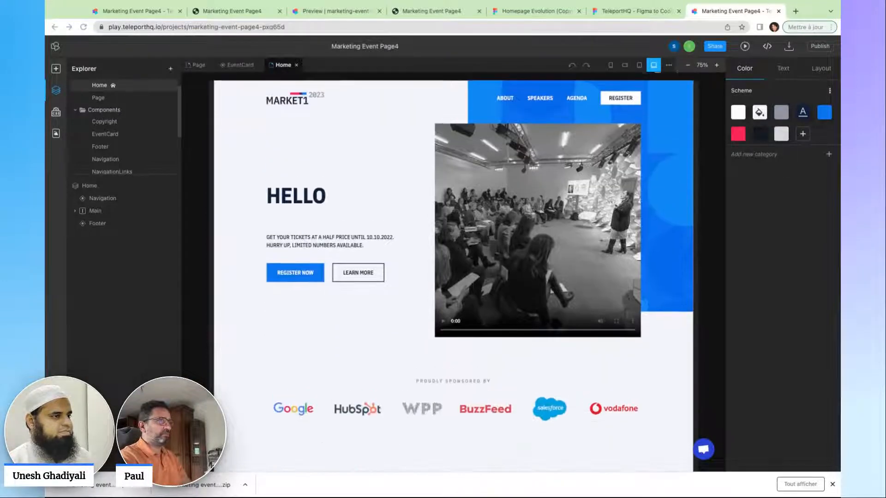
scroll(453, 272, up, 5)
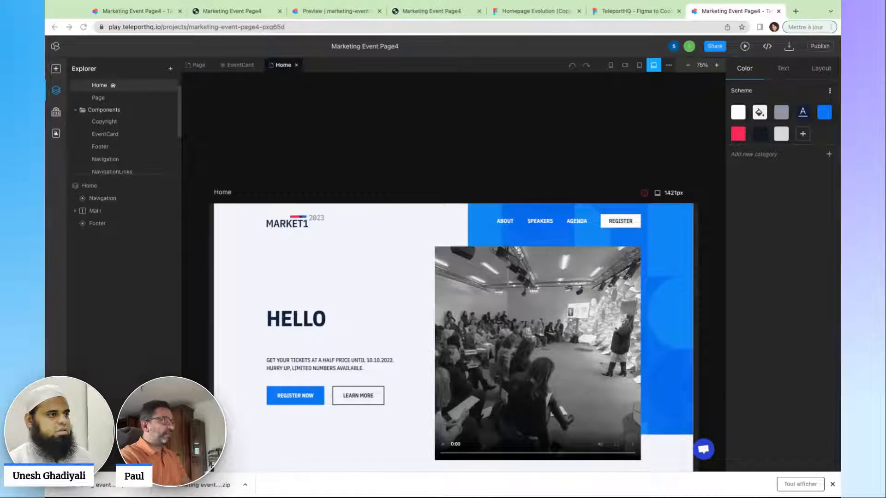
scroll(358, 196, down, 6)
scroll(358, 196, up, 5)
scroll(358, 198, down, 2)
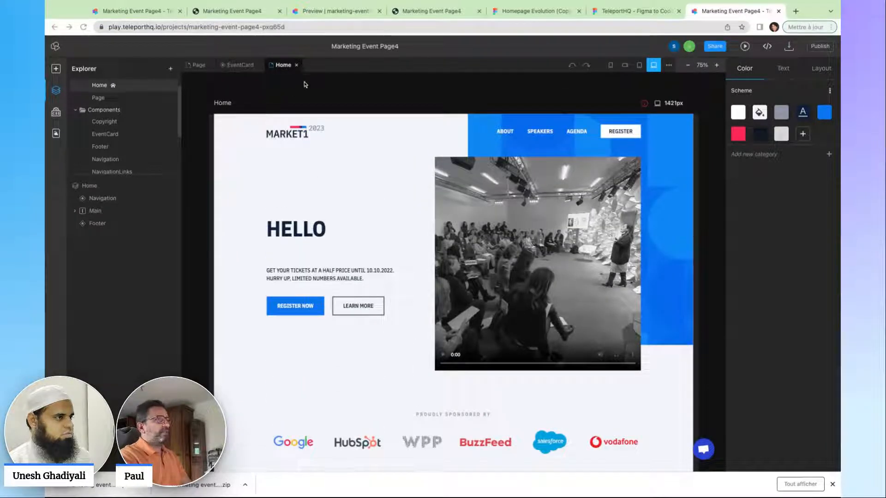
Check the published site and preview, close both tabs, and bring up the Homepage Evolution Figma file.
click(246, 13)
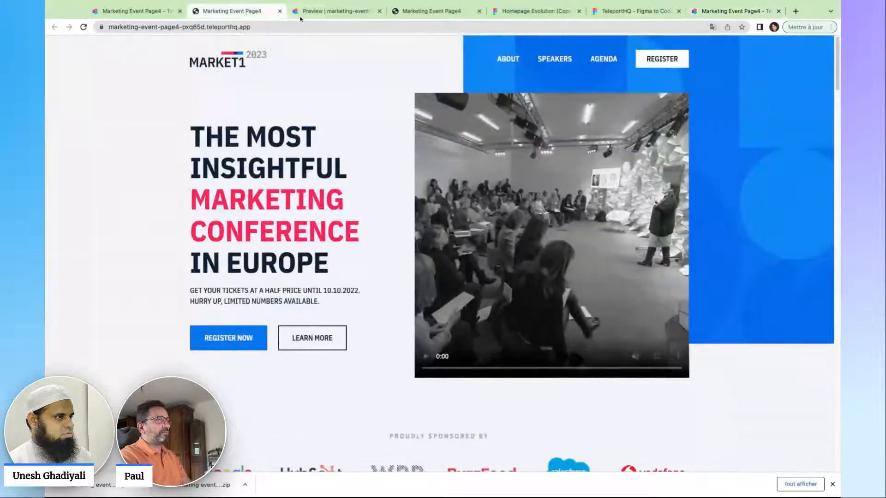
click(367, 14)
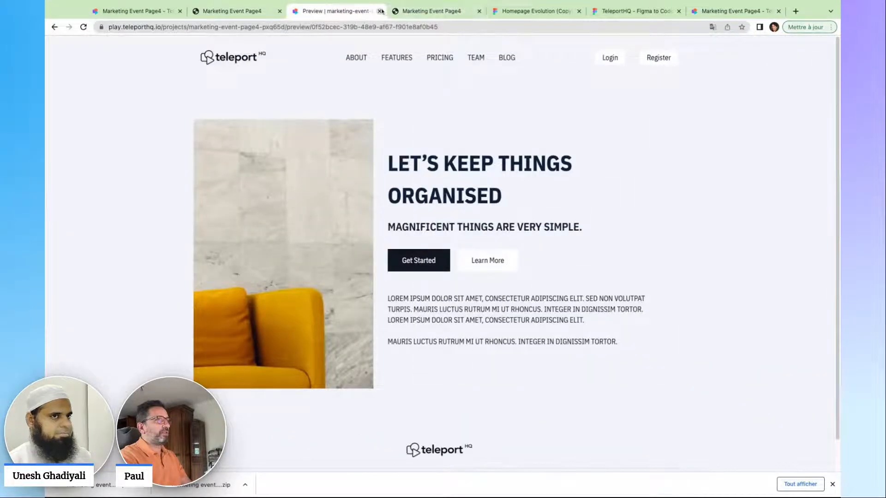
click(379, 11)
click(280, 12)
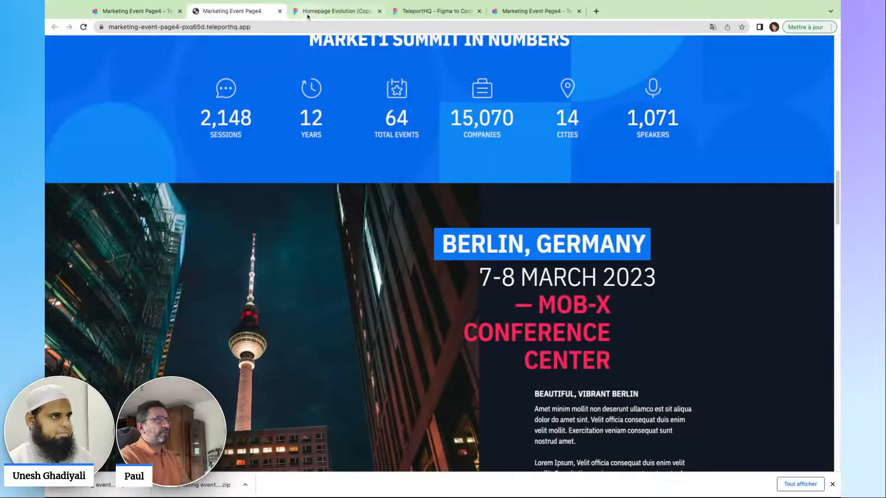
click(323, 12)
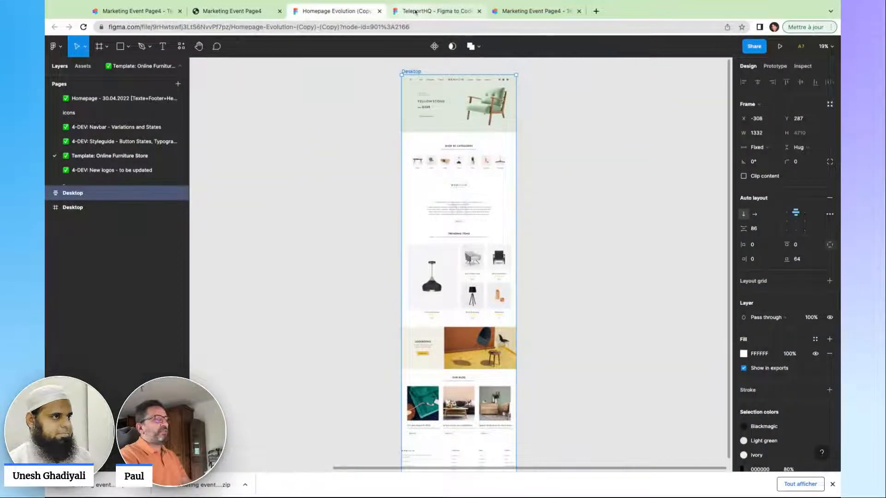
Look over the TeleportHQ Figma to Code plugin page, then return to the furniture homepage design.
click(429, 11)
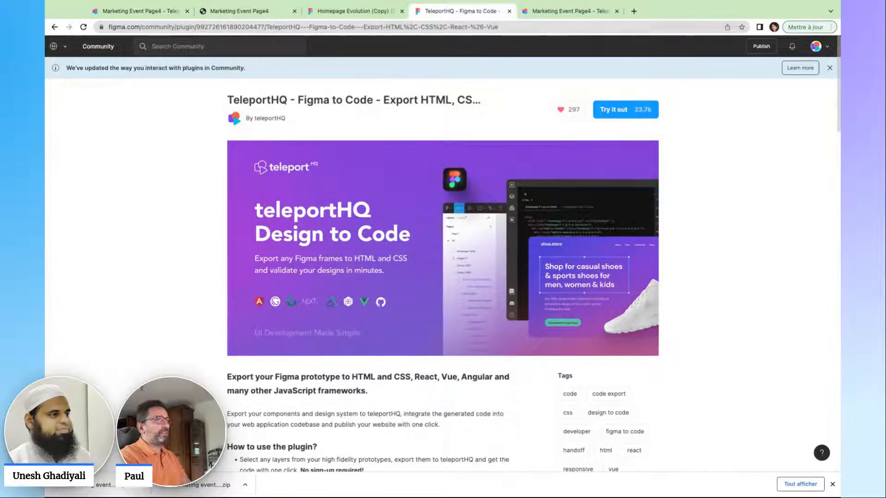
click(349, 11)
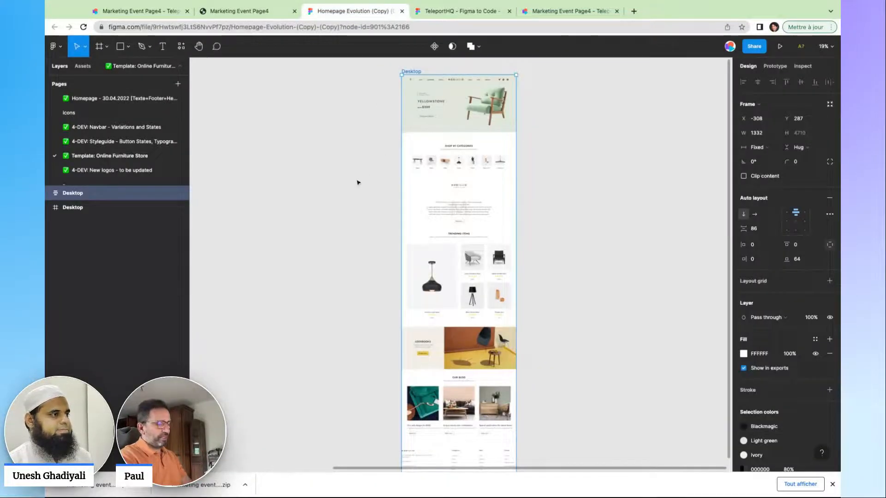
scroll(356, 181, up, 5)
scroll(356, 180, up, 5)
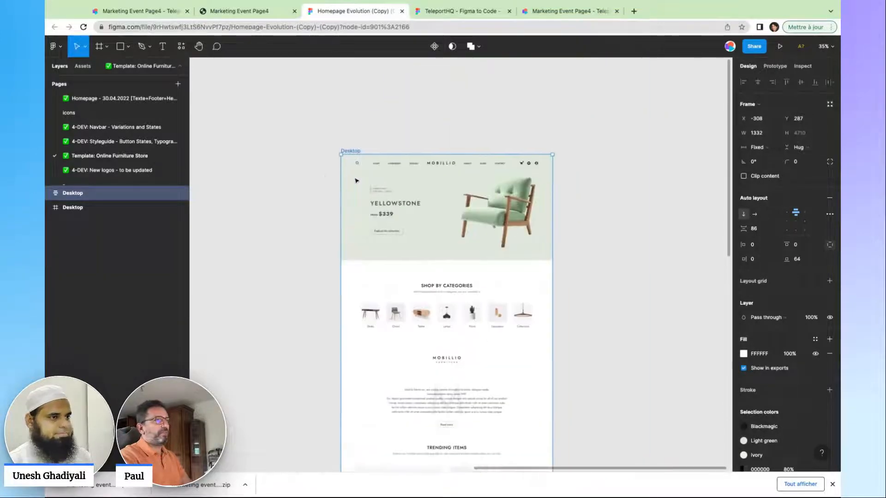
scroll(306, 236, up, 1)
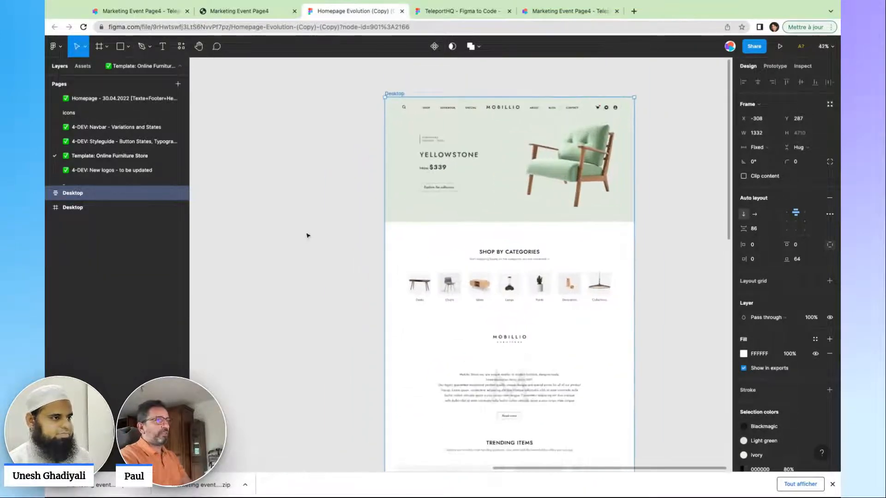
Copy the Desktop frame's layers with the TeleportHQ - Figma to Code plugin and return to TeleportHQ.
right_click(273, 125)
mouse_move(291, 205)
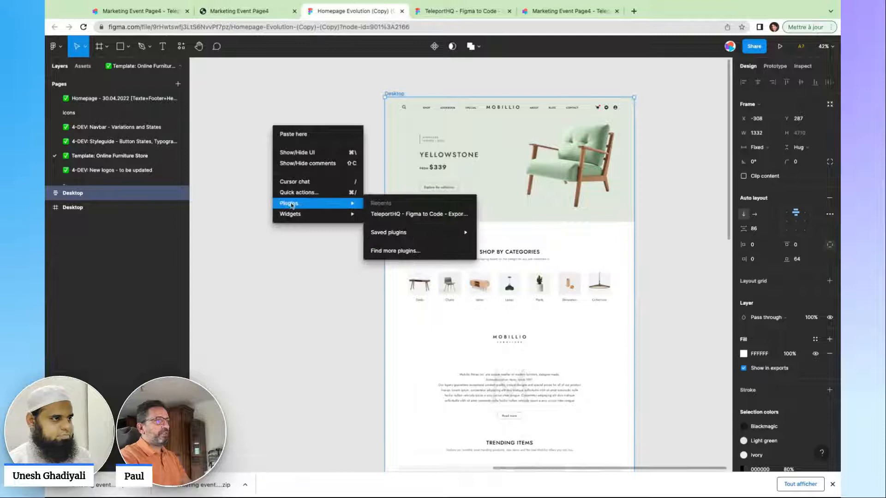
click(392, 214)
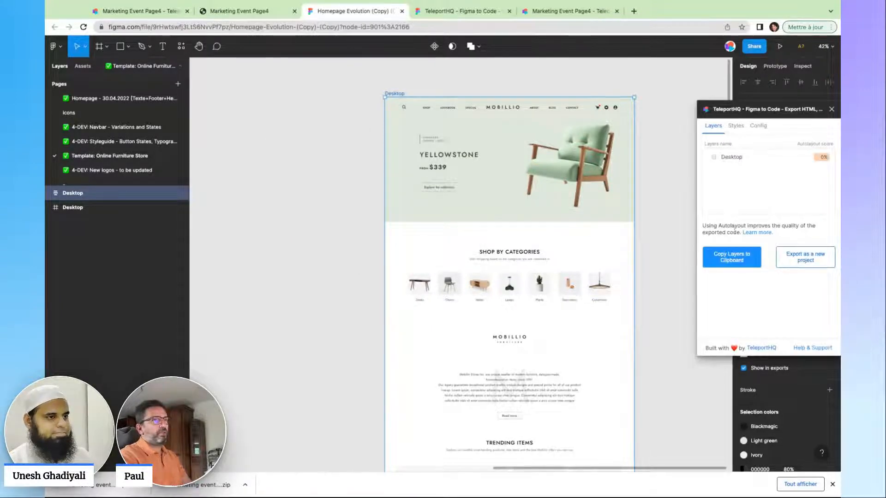
click(734, 255)
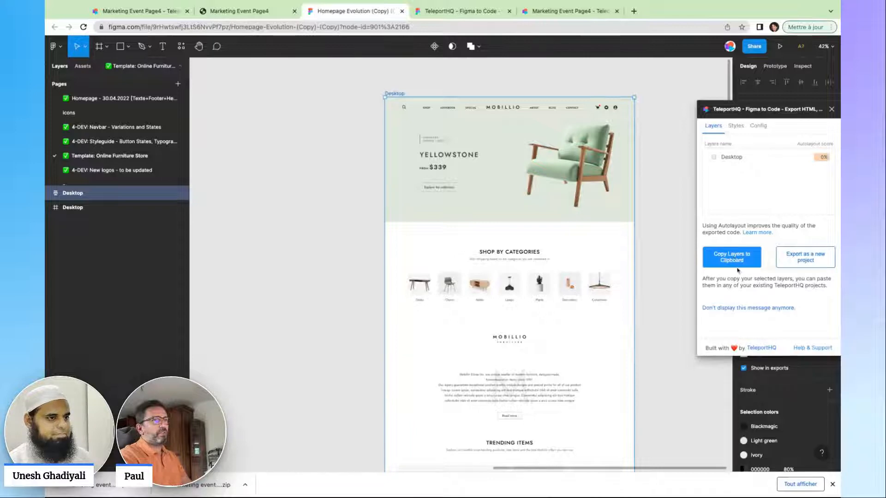
click(735, 257)
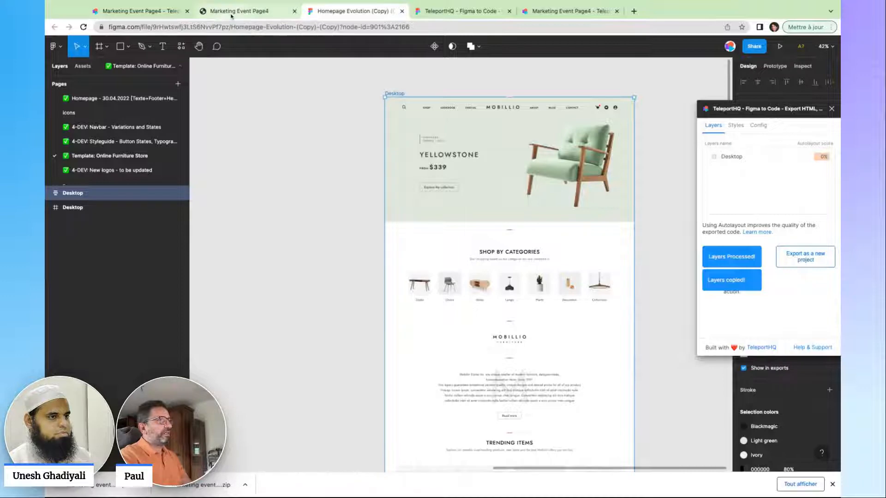
click(152, 14)
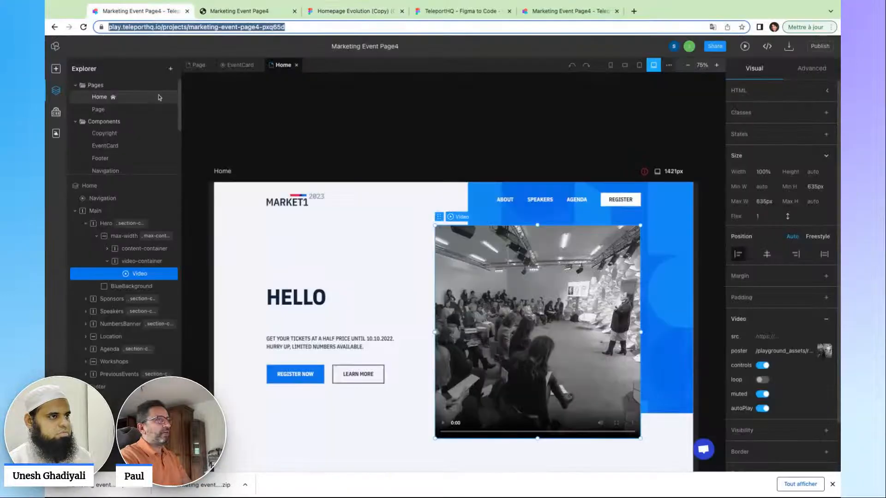
Add a blank Page1, paste the Figma furniture design into it, and narrow its frame slightly.
click(170, 68)
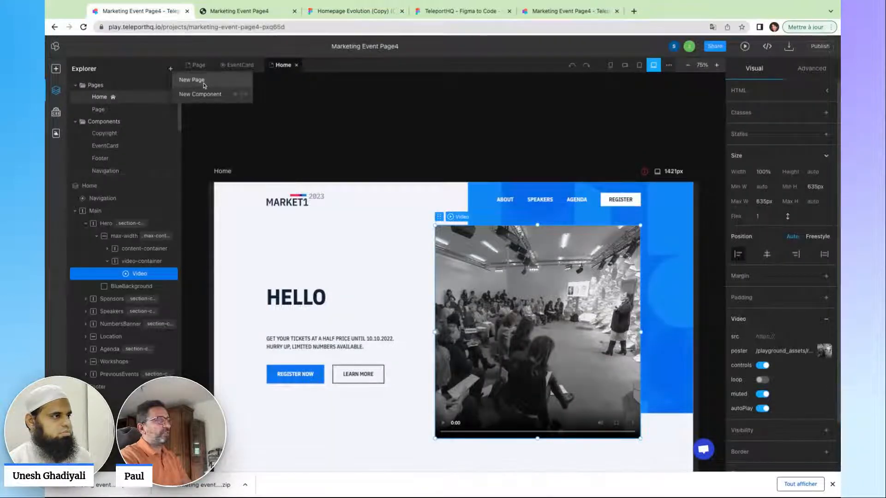
click(204, 85)
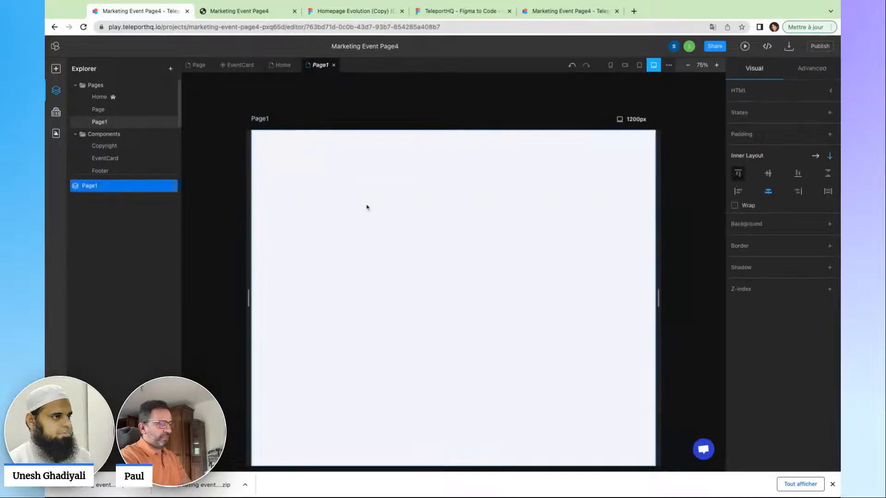
key(ctrl+v)
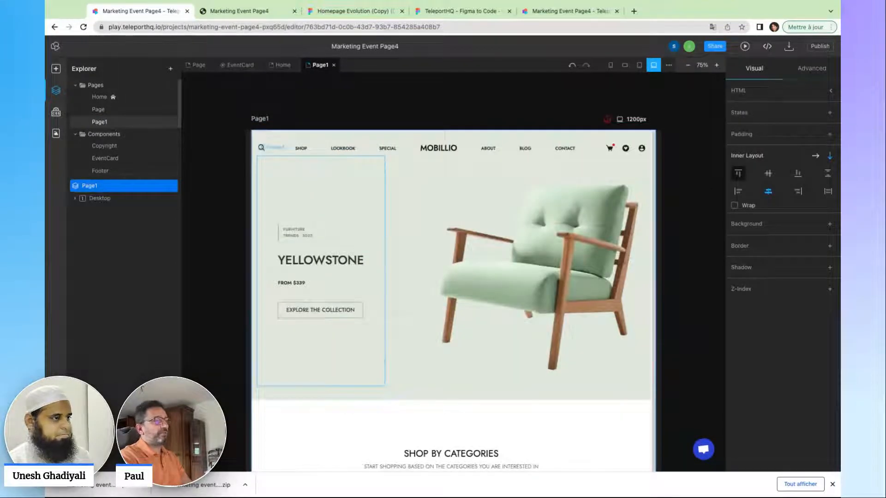
mouse_move(660, 312)
mouse_down()
mouse_move(678, 313)
mouse_move(653, 313)
mouse_up()
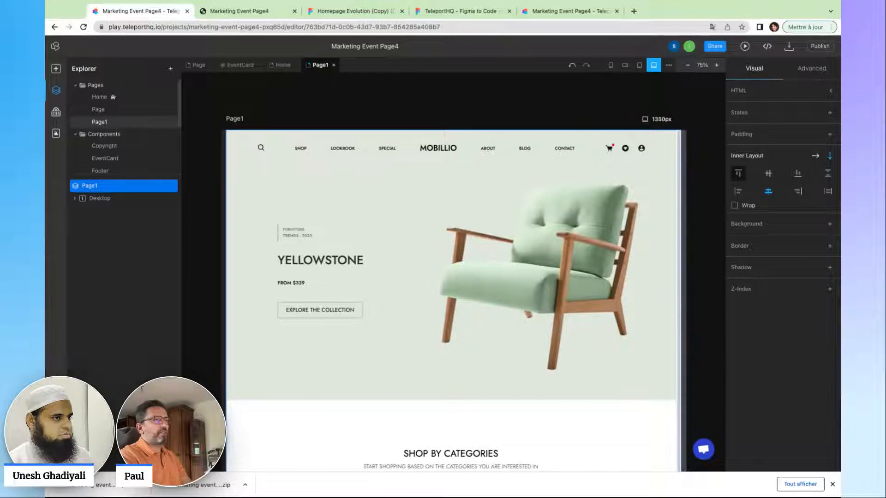
click(542, 290)
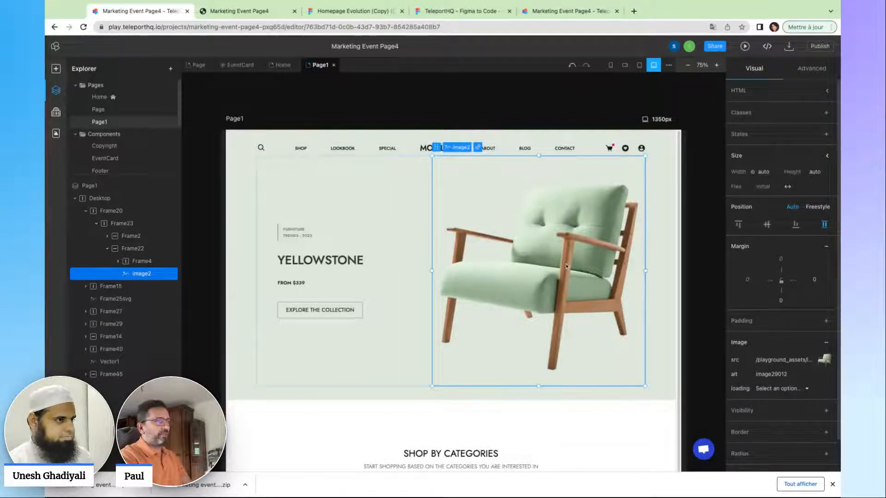
click(704, 106)
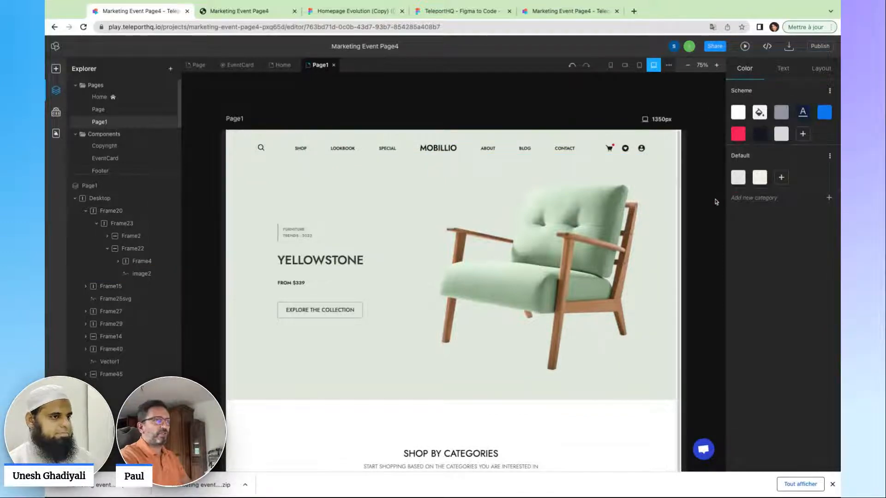
Resize the Page1 frame around 1238px wide, scroll through the layout, then open project settings.
scroll(489, 253, down, 1)
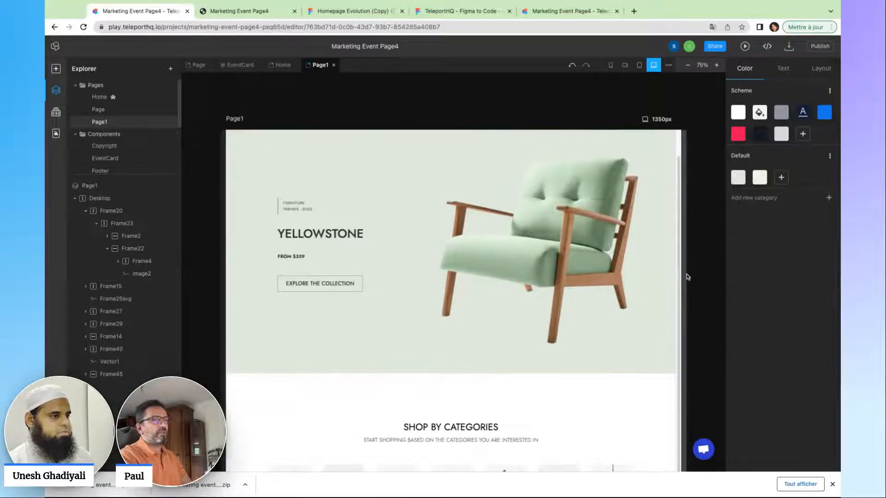
drag(686, 275, 668, 275)
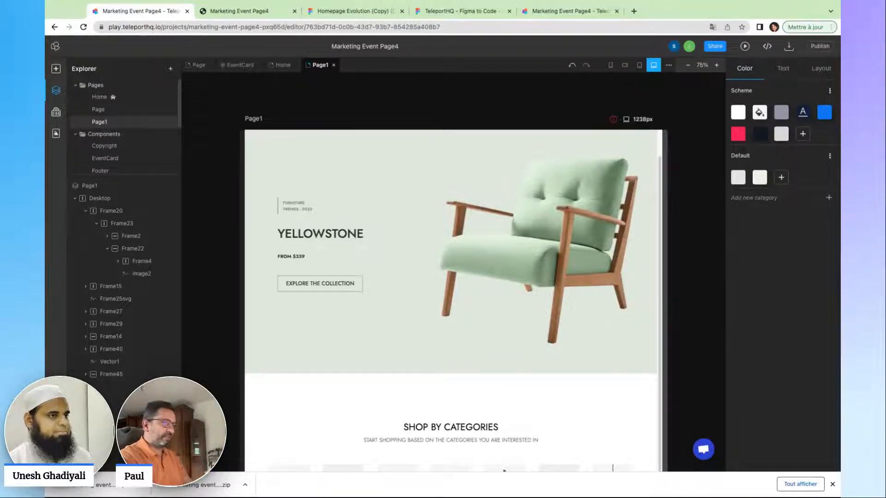
drag(665, 275, 668, 275)
scroll(483, 313, down, 8)
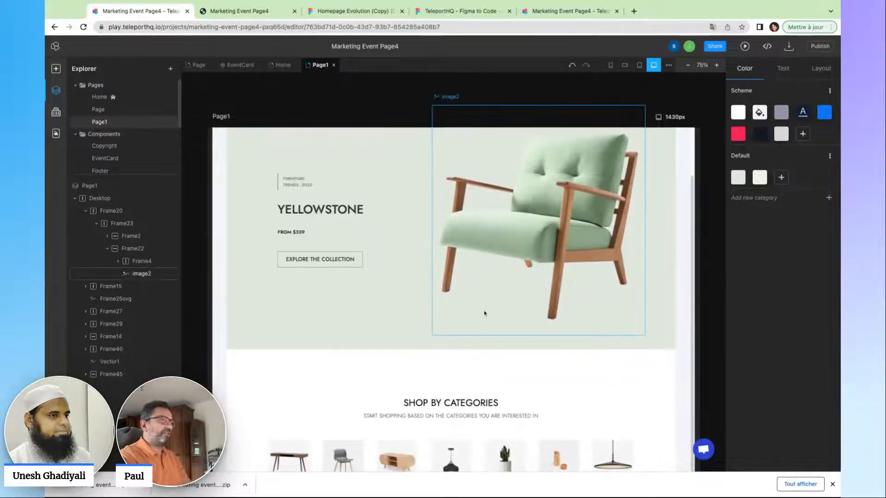
scroll(483, 313, down, 15)
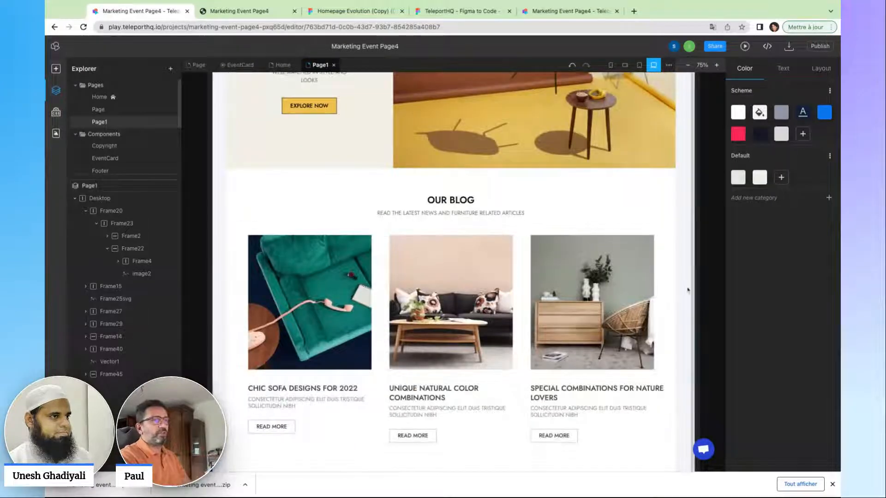
drag(699, 293, 699, 293)
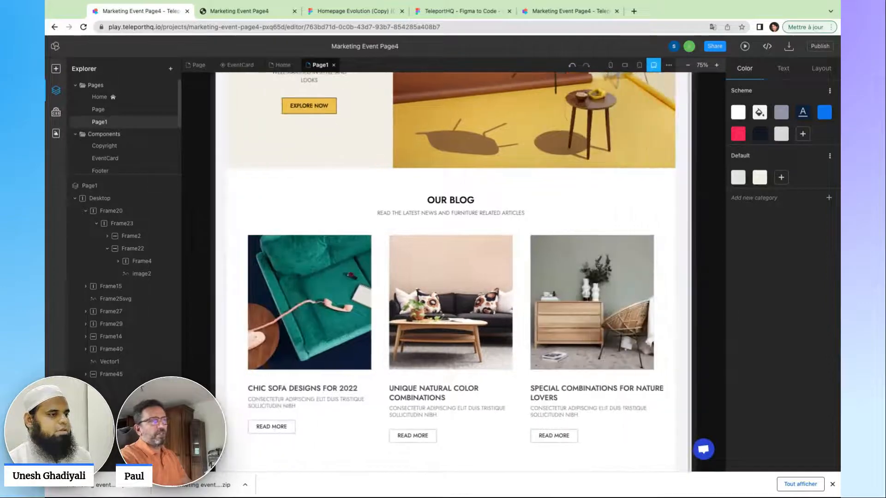
scroll(406, 247, up, 10)
scroll(459, 250, up, 15)
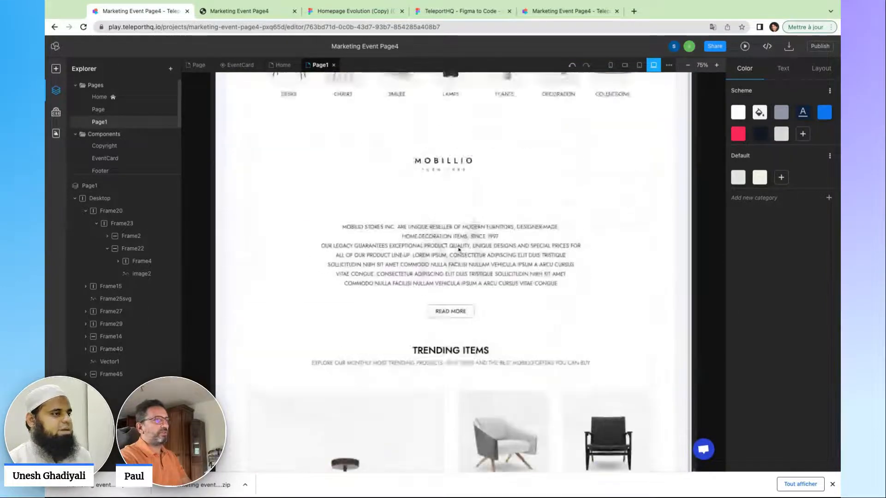
scroll(542, 206, down, 5)
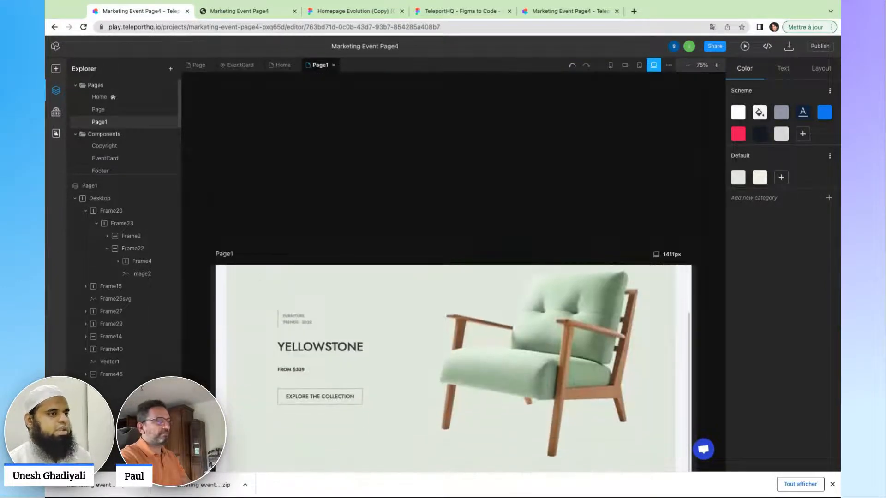
scroll(542, 206, up, 6)
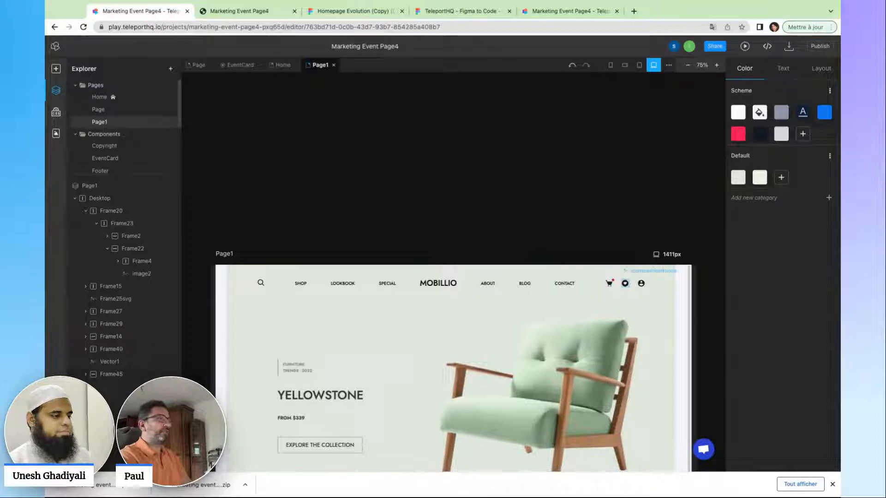
scroll(400, 162, down, 3)
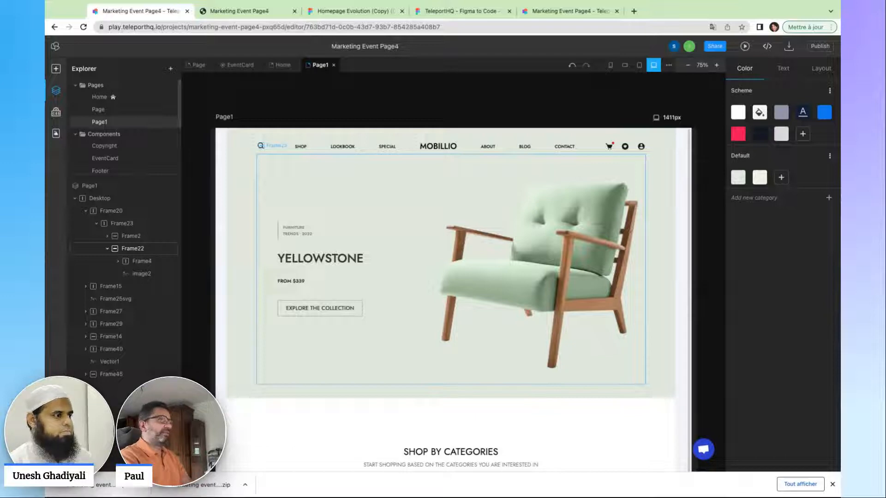
click(373, 47)
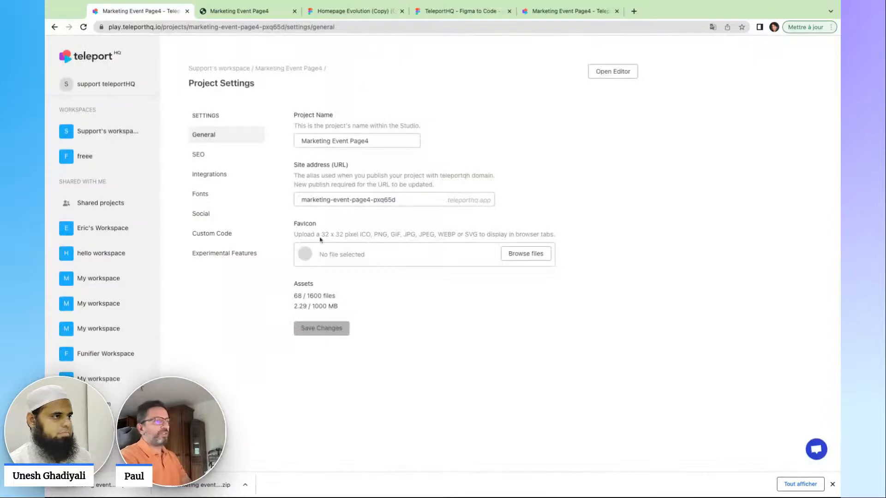
Switch on Developer Mode and Tailwind CSS under Experimental Features, save, and return to the editor.
click(239, 258)
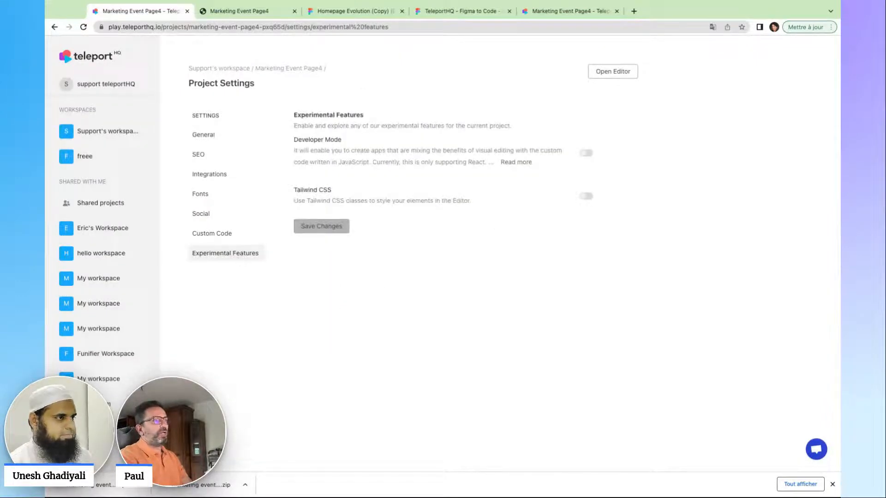
click(585, 154)
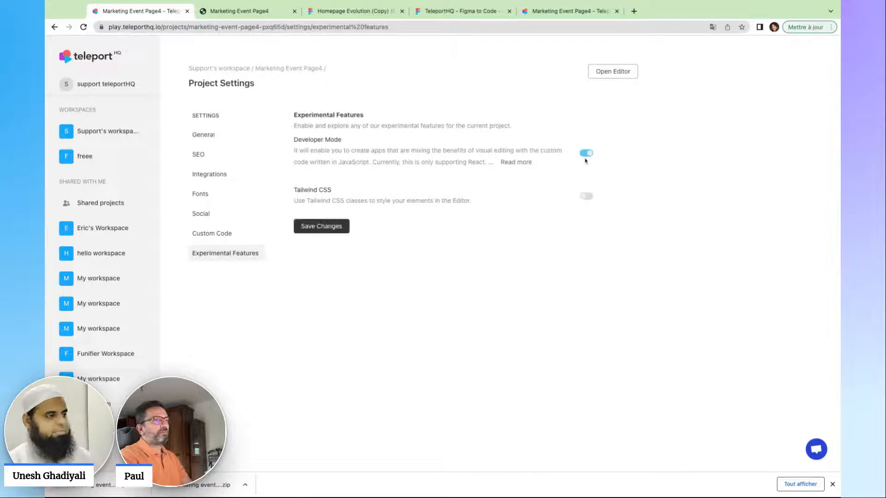
click(586, 196)
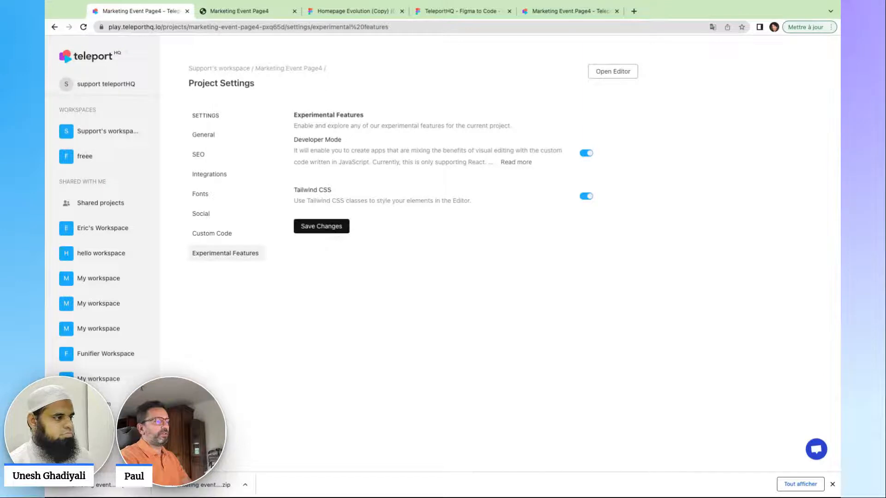
click(322, 226)
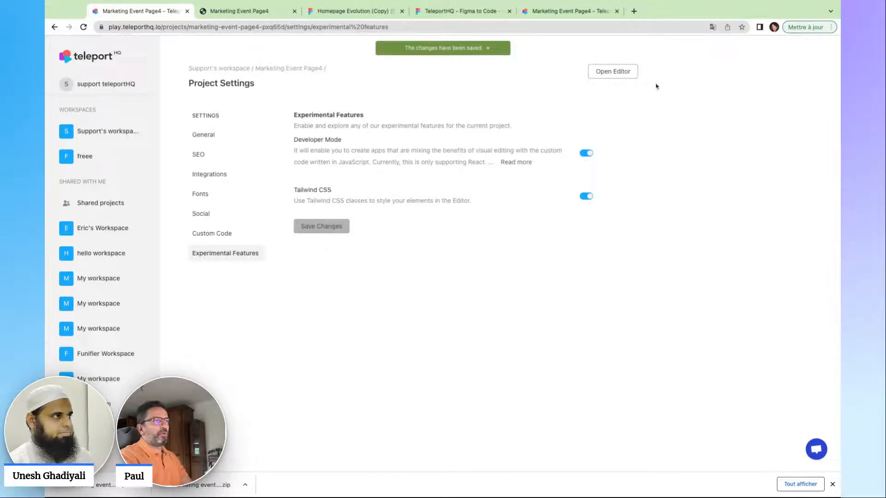
click(614, 72)
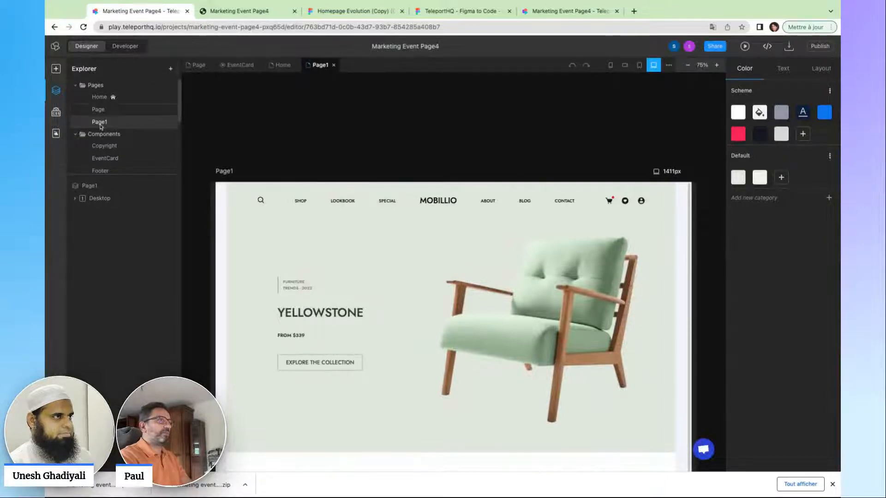
Open the Home page, browse its code in Developer view with src expanded, then return to Designer.
click(112, 95)
click(126, 46)
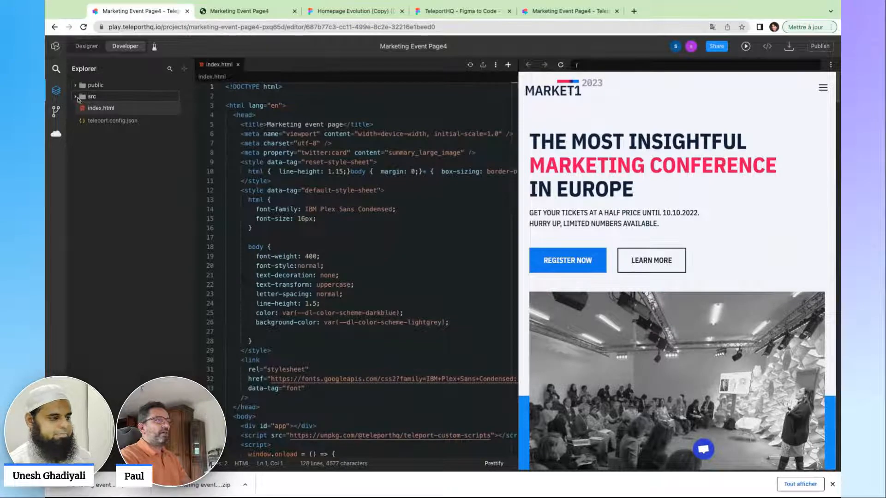
click(95, 97)
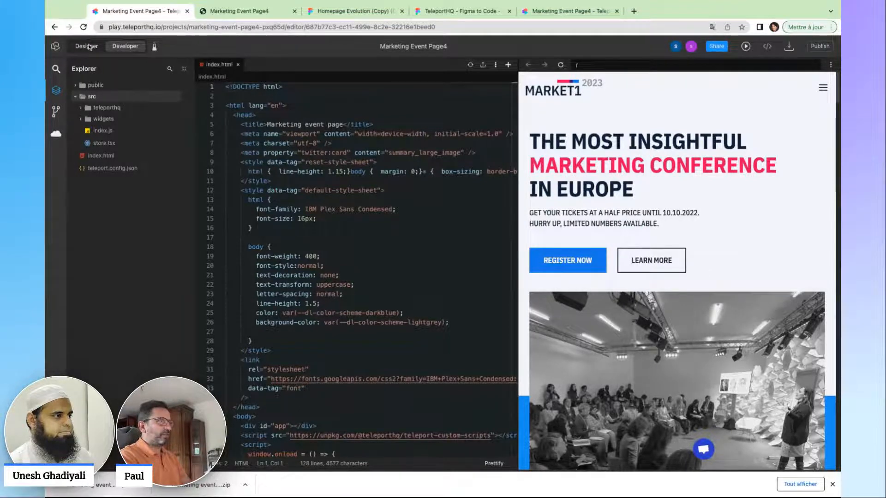
click(87, 46)
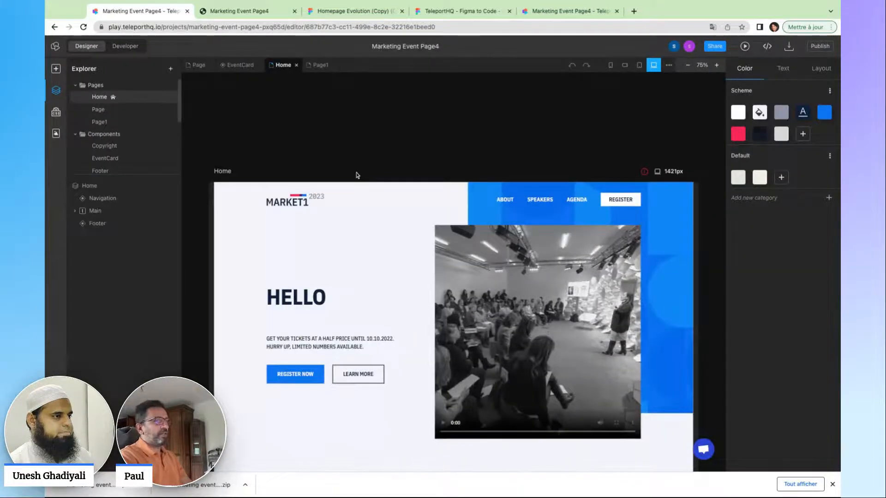
Add the animate-spin Tailwind class to the HELLO heading via 'ani', then remove it.
scroll(360, 207, down, 1)
click(372, 284)
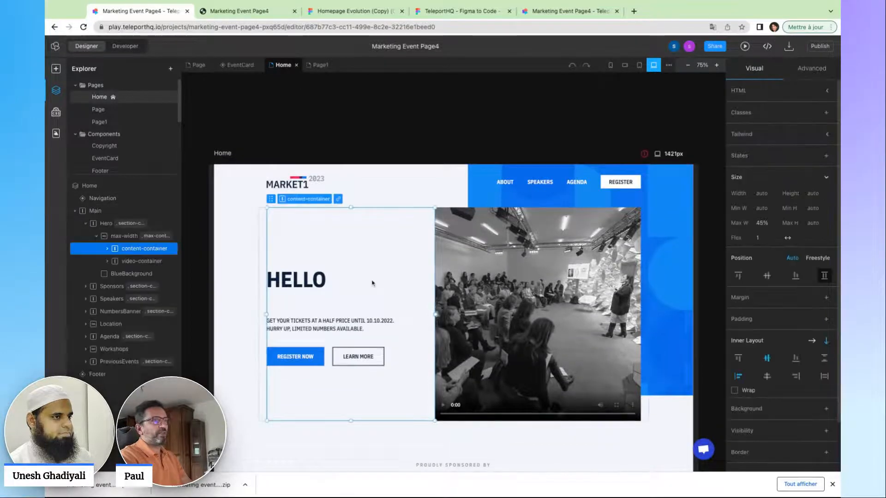
click(825, 135)
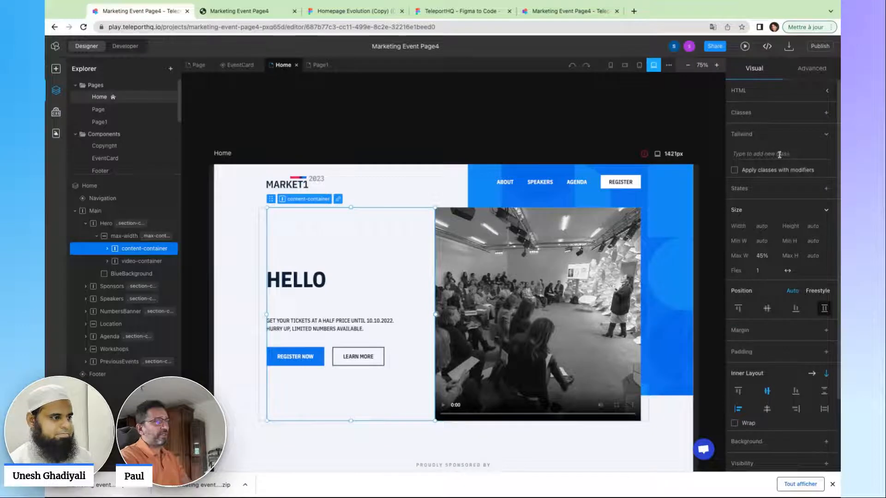
click(296, 279)
click(792, 137)
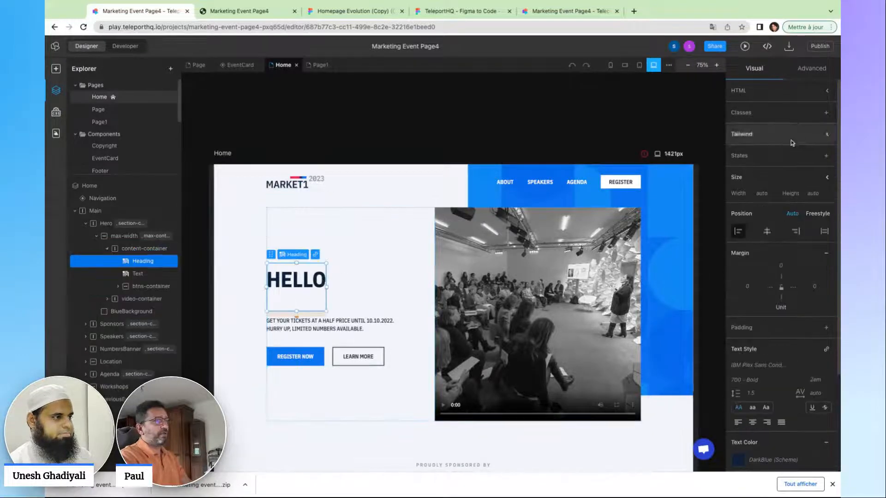
click(791, 135)
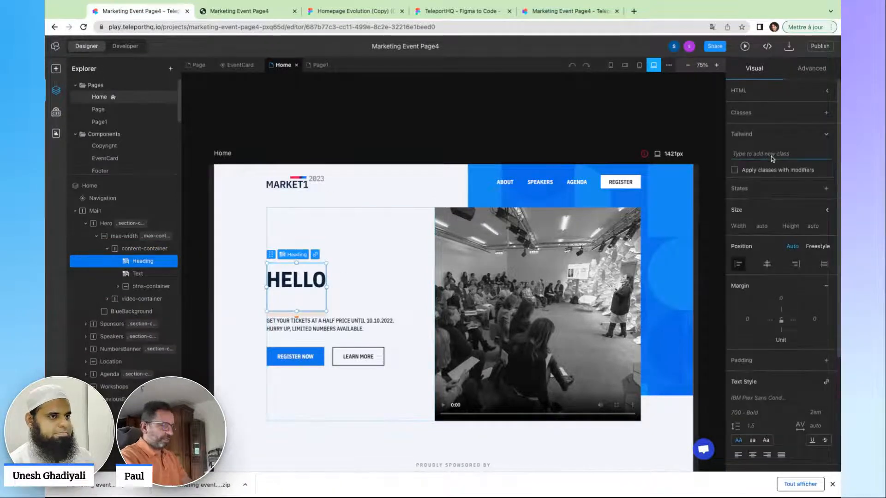
text(ani)
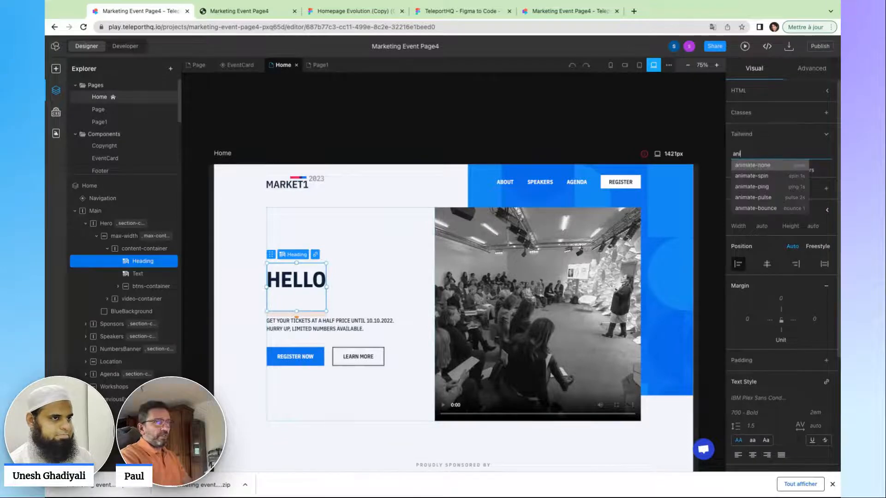
key(Down)
key(Return)
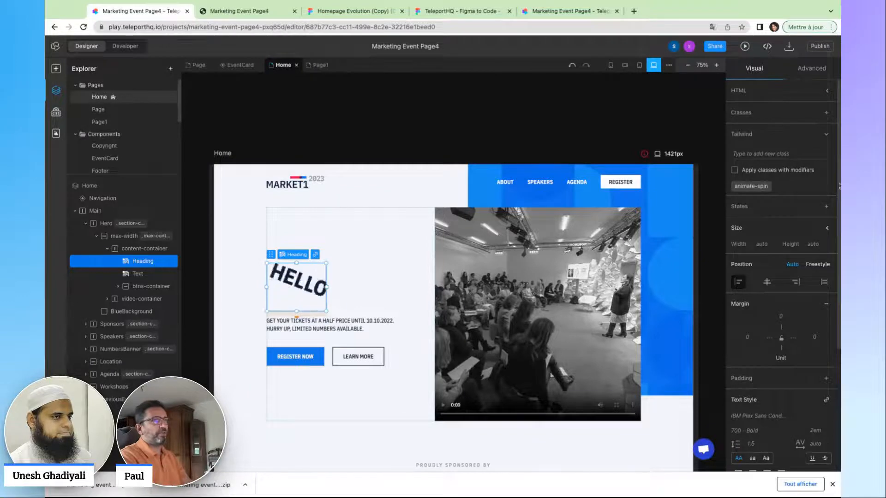
click(775, 185)
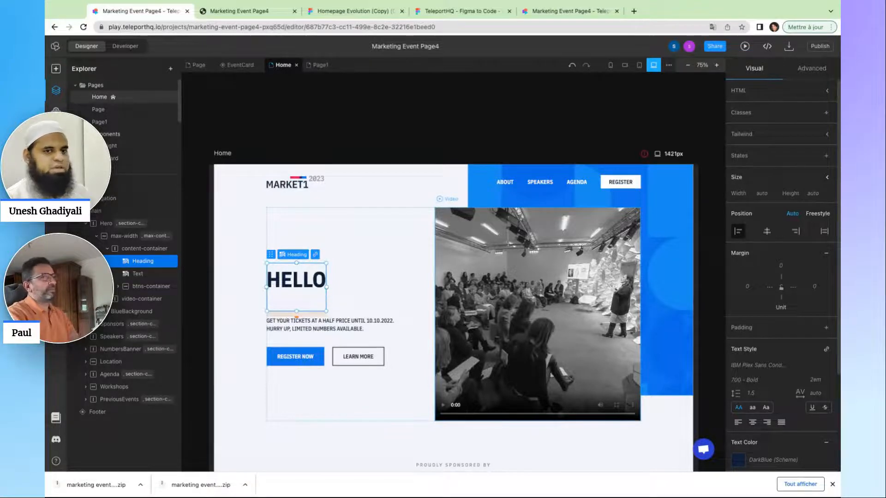
scroll(503, 213, down, 3)
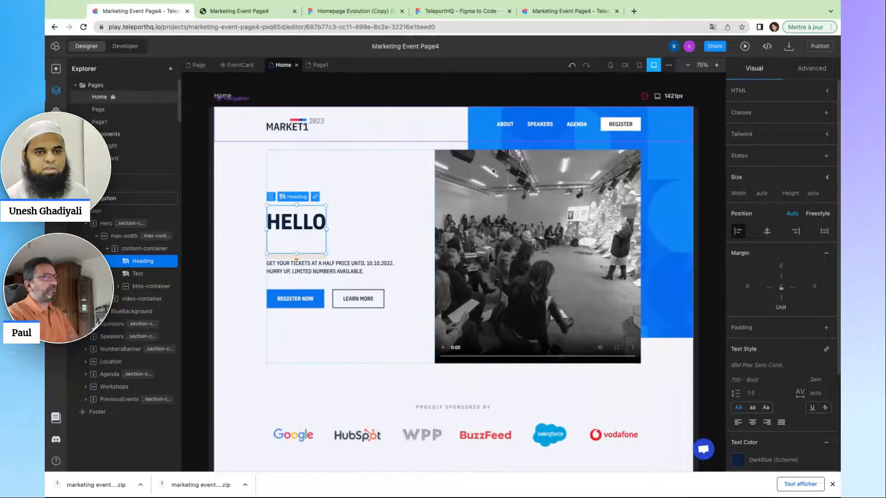